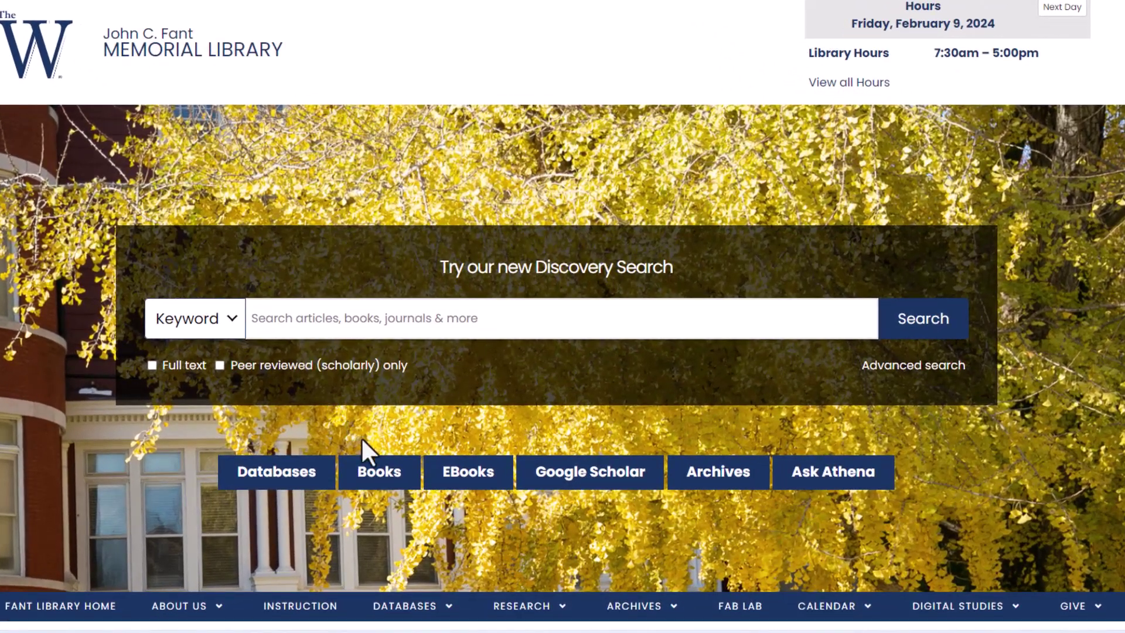
Open the MUW library book catalog from the Books button under Discovery Search.
left_click(389, 477)
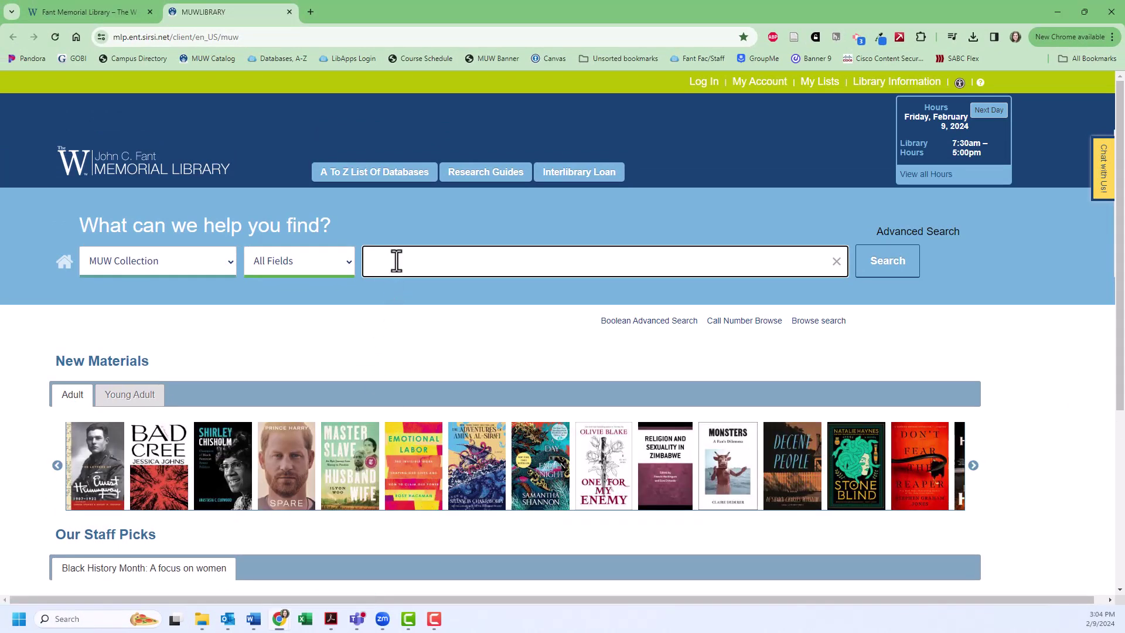
Search the catalog for 'students poverty education', getting 10 MUW Collection results.
type("students poverty education")
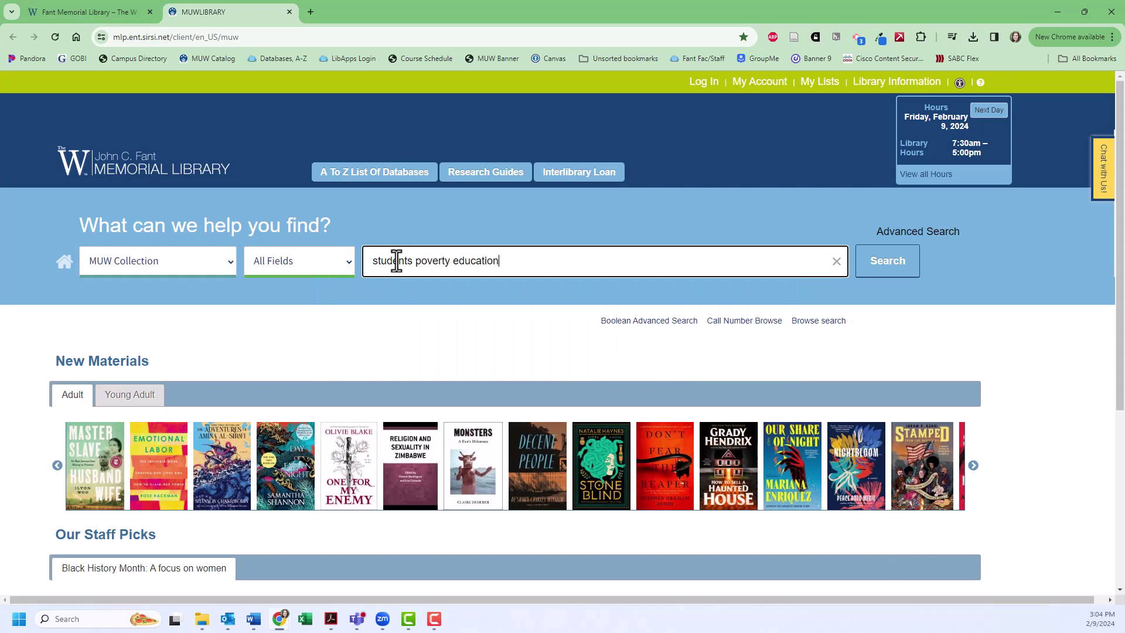
key("Return")
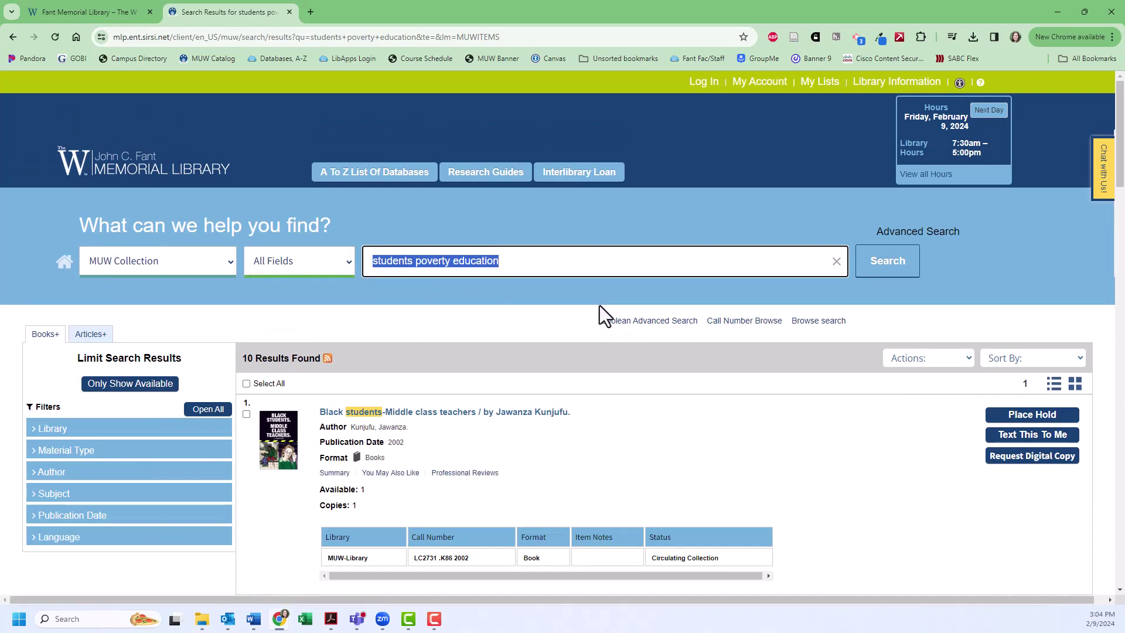
scroll(601, 312, "down", 3)
scroll(601, 311, "down", 3)
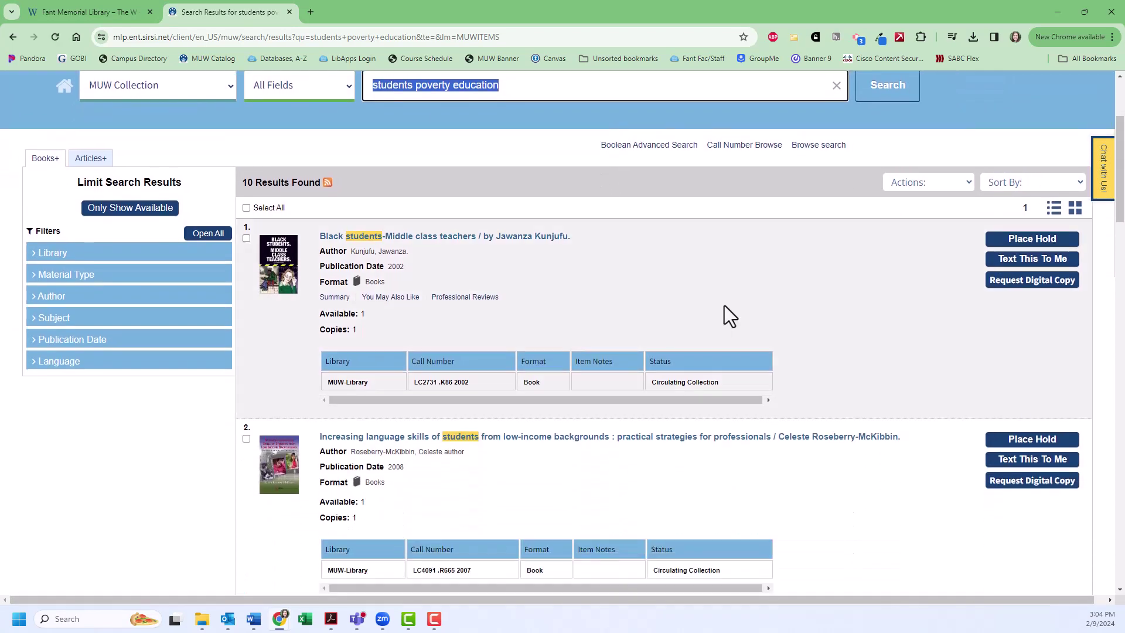
scroll(791, 315, "down", 7)
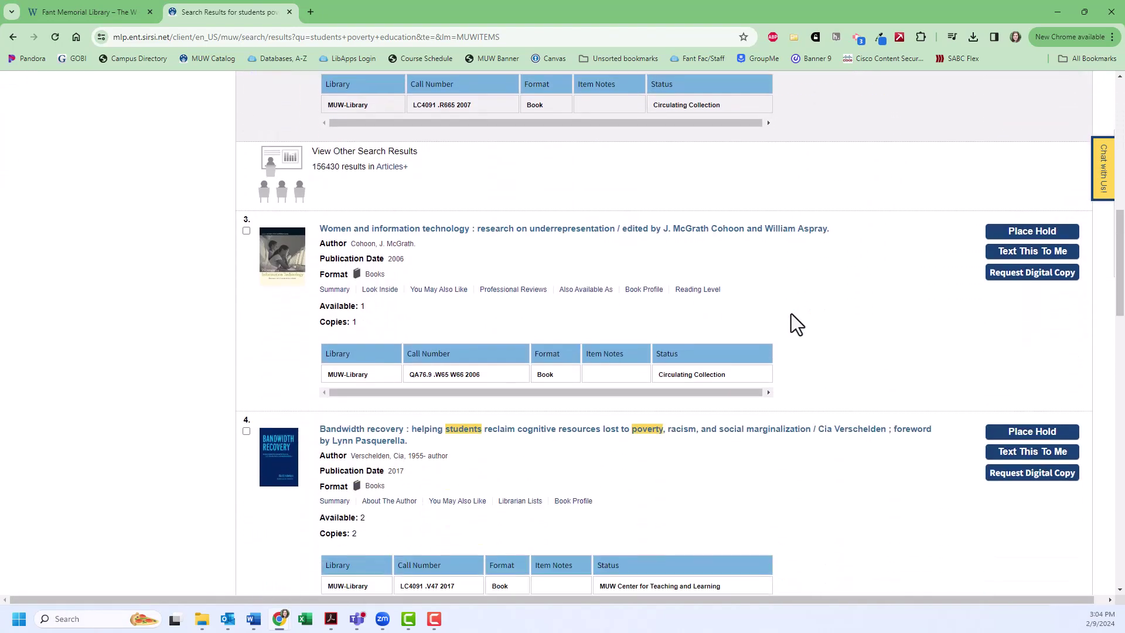
scroll(791, 314, "down", 2)
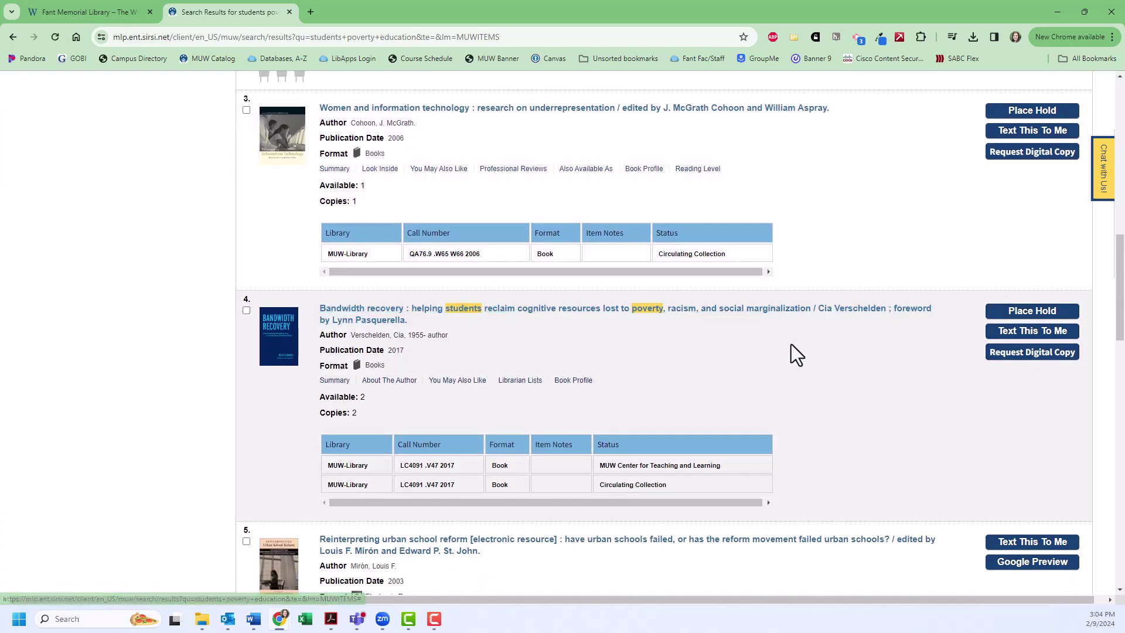
left_click(730, 311)
scroll(647, 354, "down", 5)
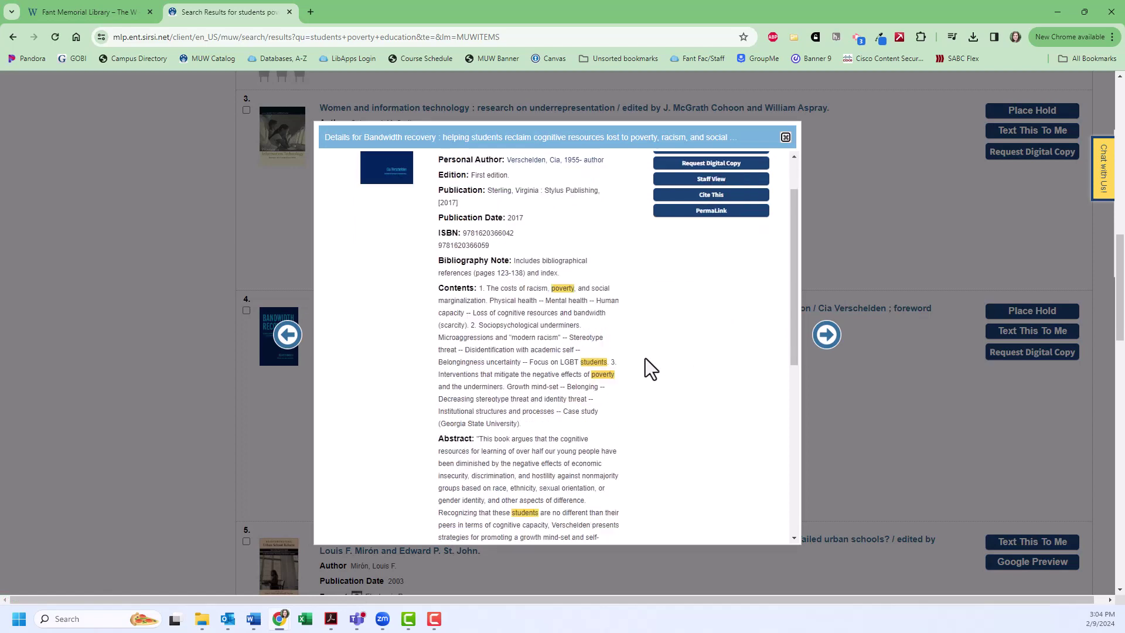
scroll(660, 351, "down", 2)
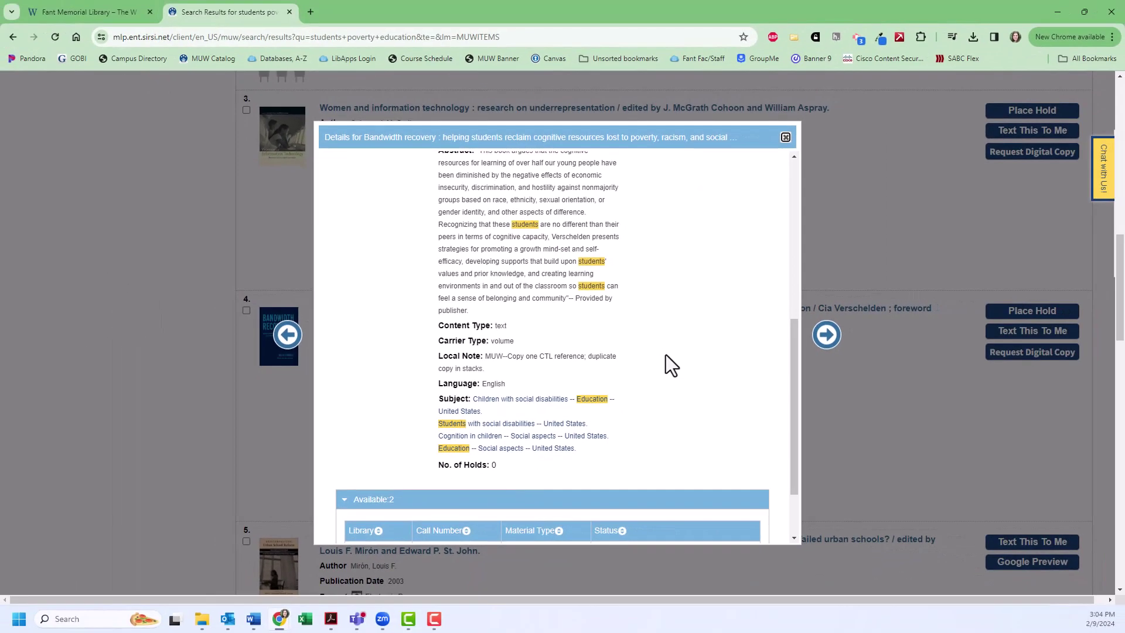
left_click(822, 437)
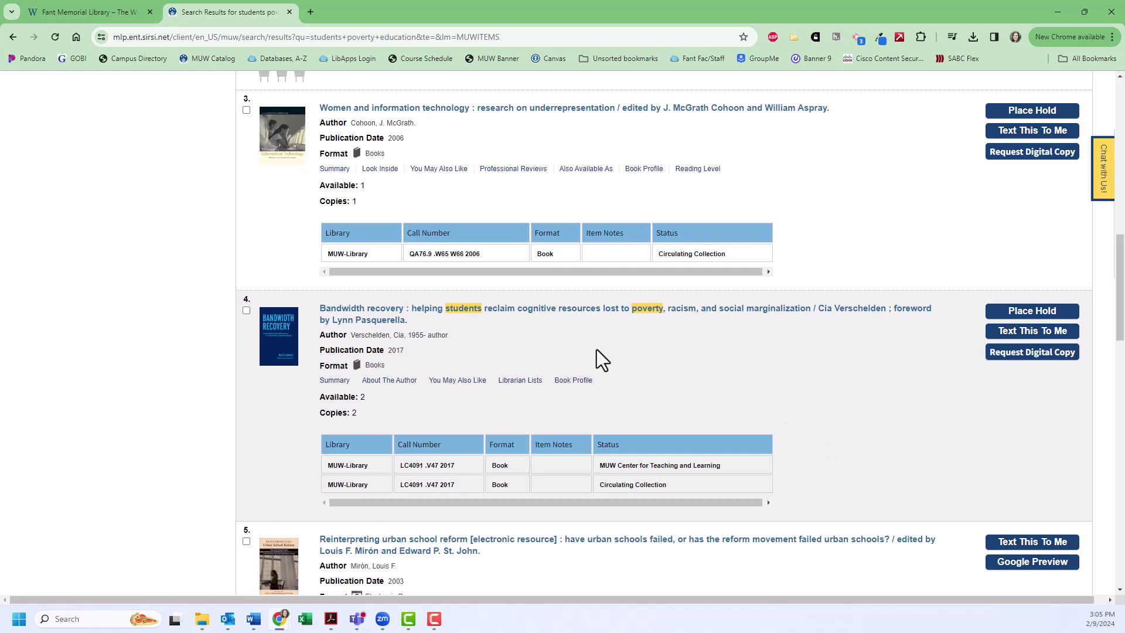
scroll(548, 321, "up", 15)
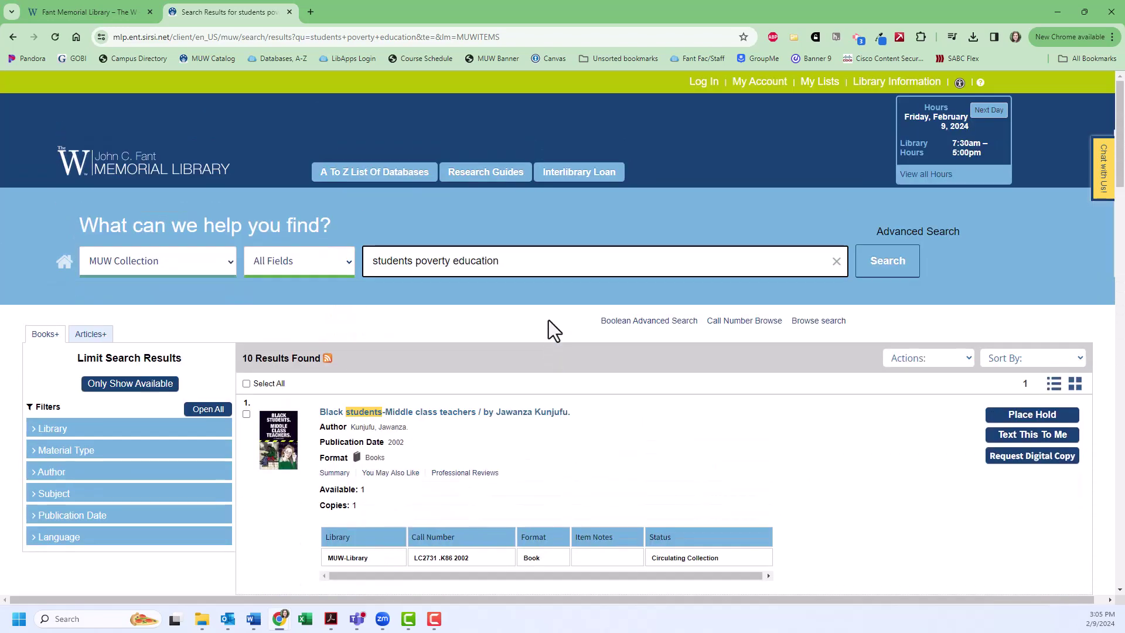
Replace the query with "social disabilities" limited to the Subject field, returning 100 results.
left_click_drag(522, 259, 337, 259)
type("s")
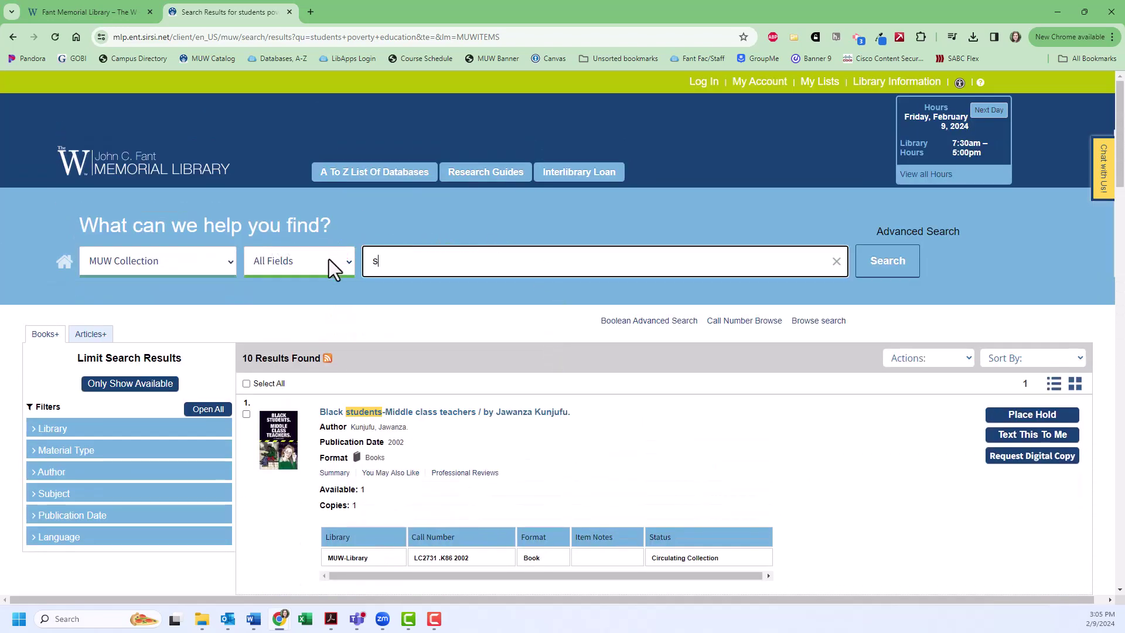
type("ocial disabili")
type("ties\"")
type("\"")
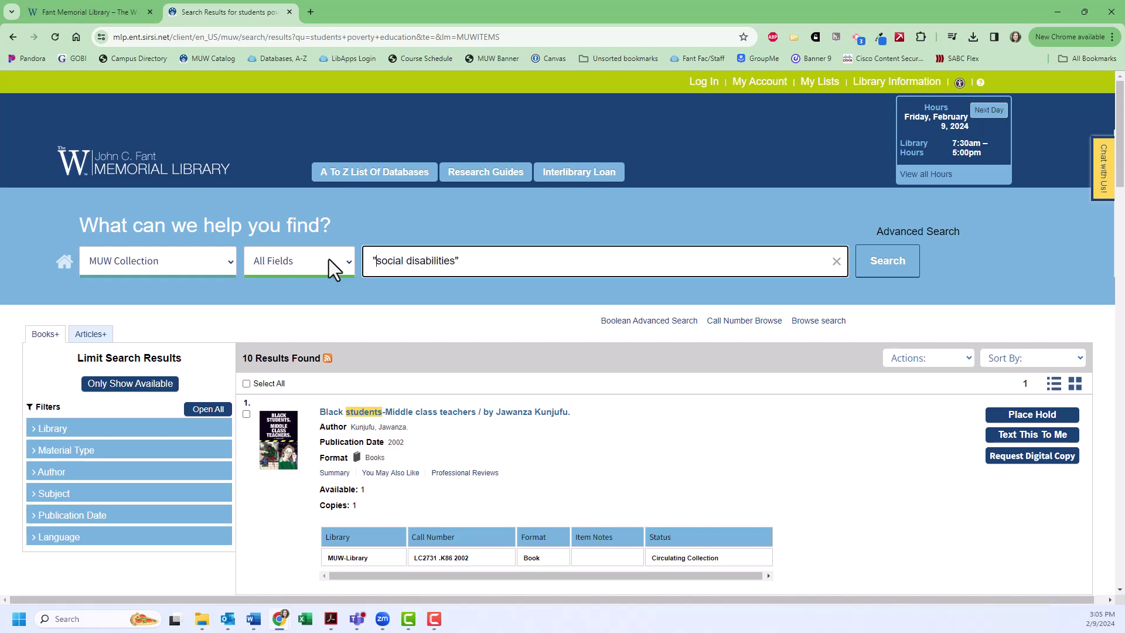
left_click(329, 259)
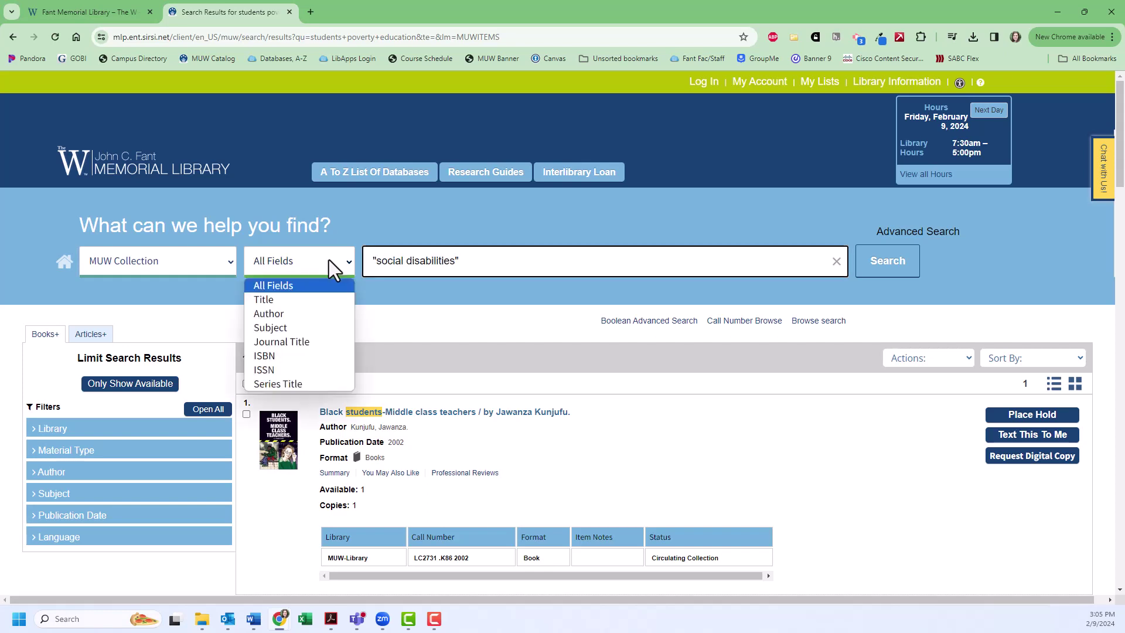
left_click(328, 324)
left_click(895, 273)
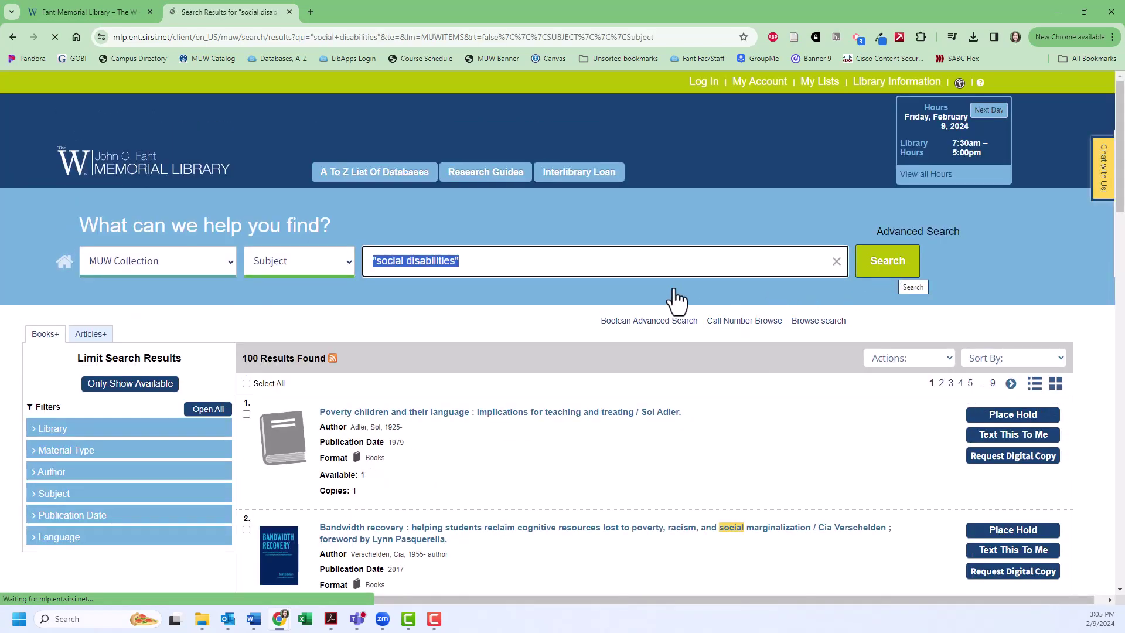
Filter the results to the 2009-2021 publication date range.
scroll(674, 289, "down", 3)
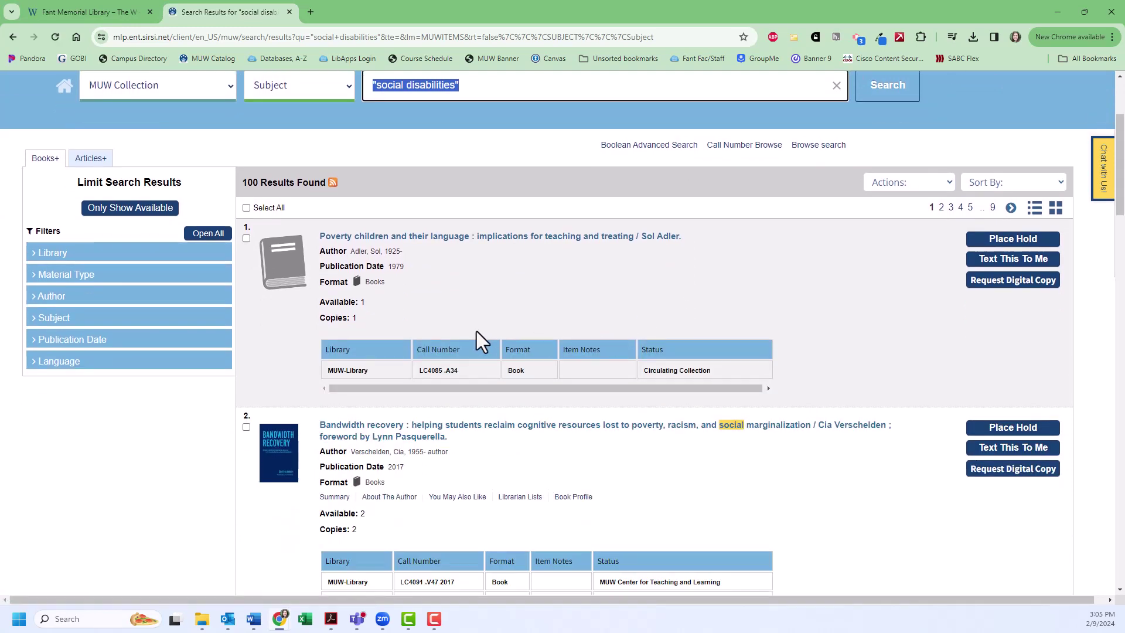
left_click(103, 343)
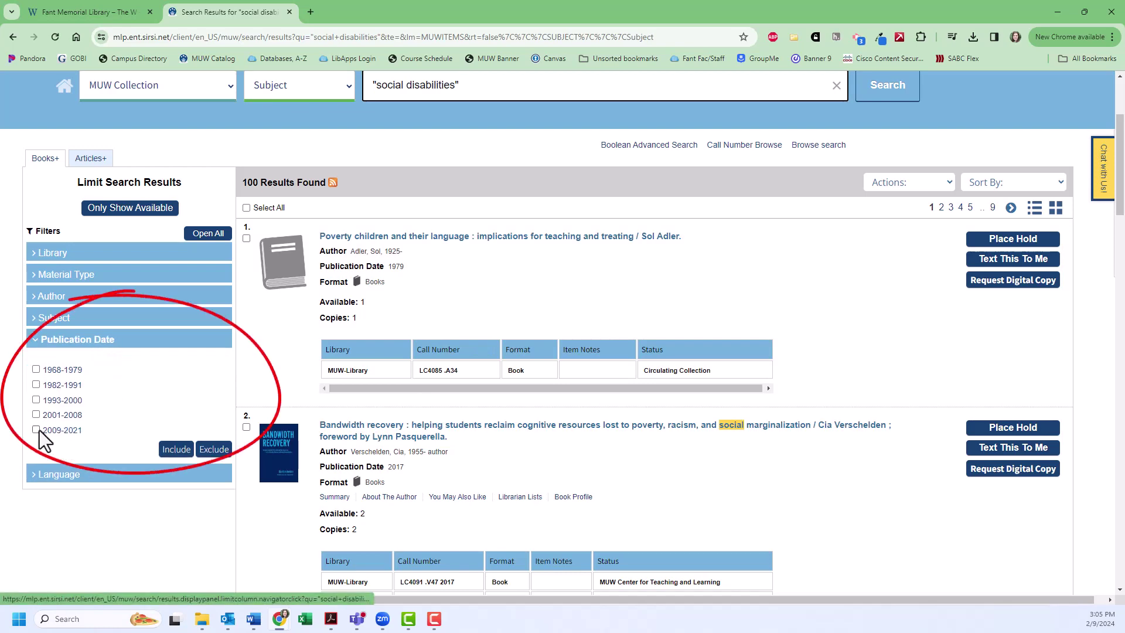
left_click(75, 434)
left_click(187, 450)
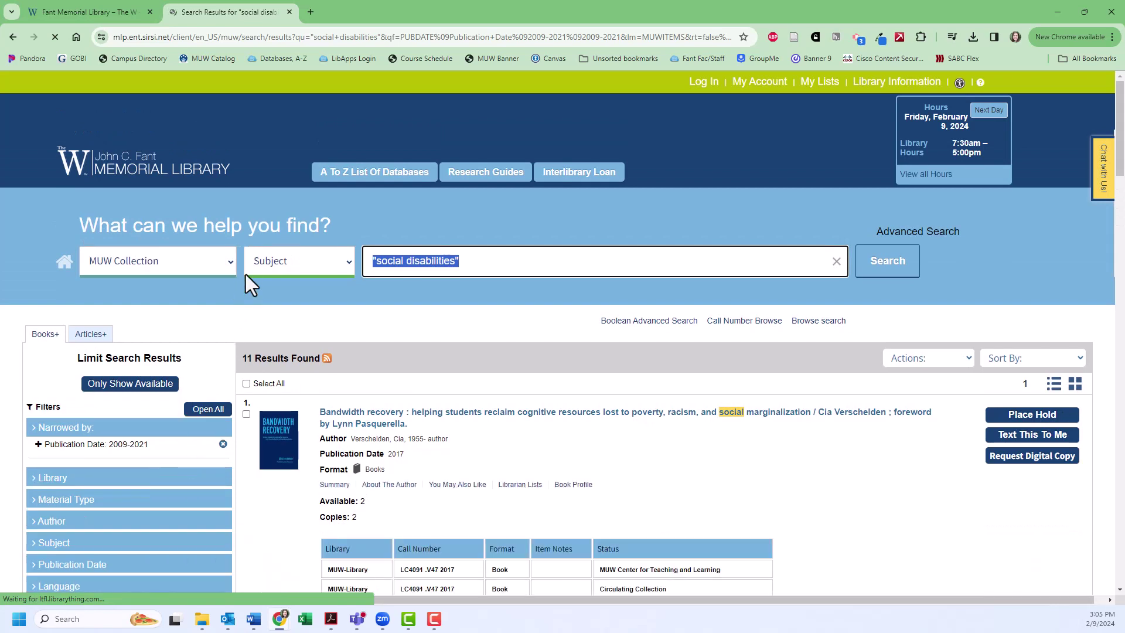
Rerun the search across Everything, giving 64 results led by 'The long shadow'.
left_click(227, 259)
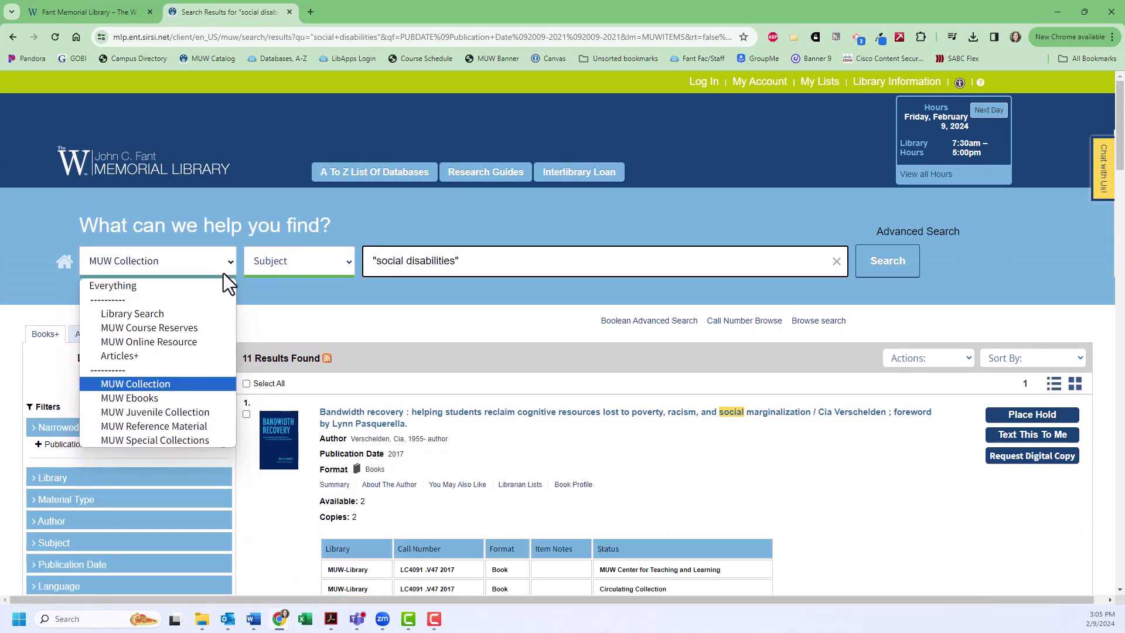
left_click(217, 287)
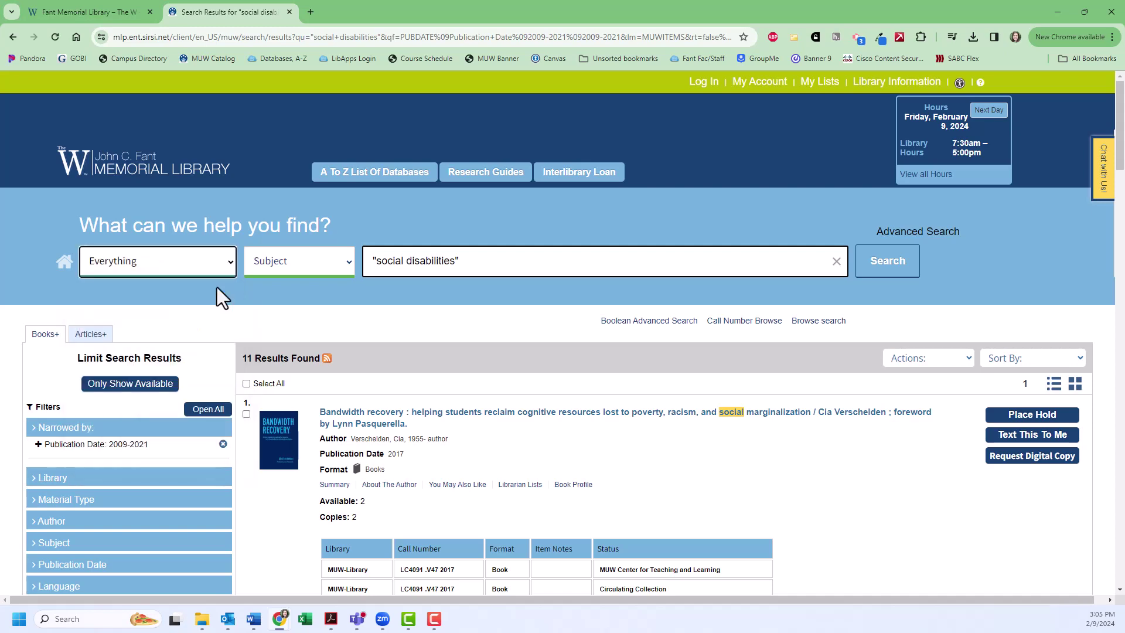
left_click(905, 272)
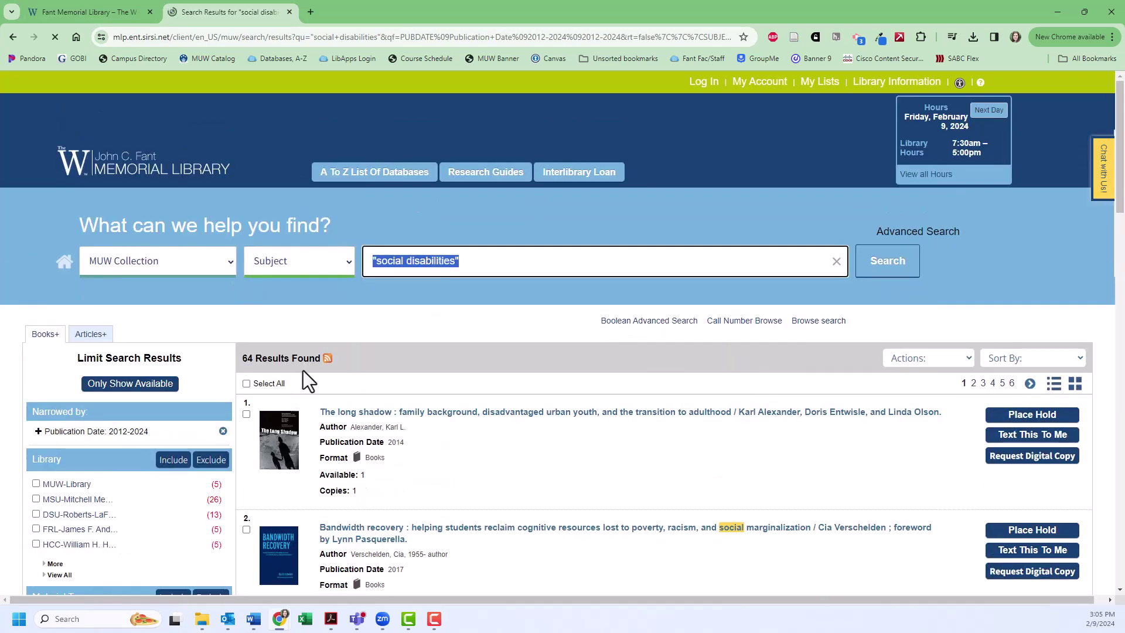
scroll(459, 308, "down", 2)
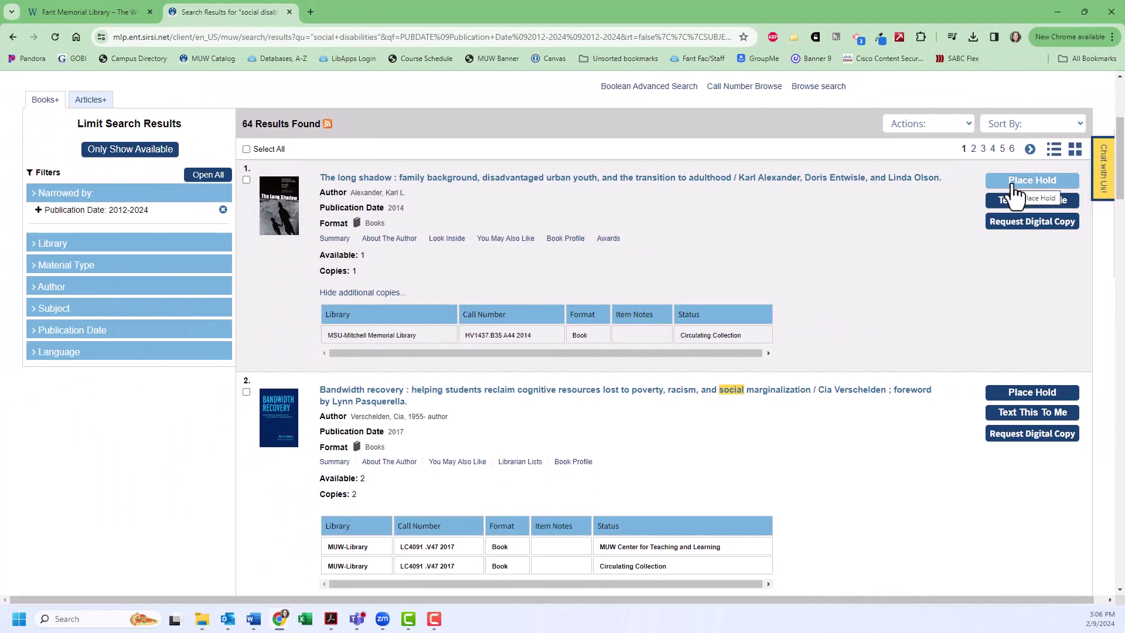
Place a hold on The long shadow, logging in with MUW ID and last-four digits, pickup at MUW-Library.
left_click(1013, 183)
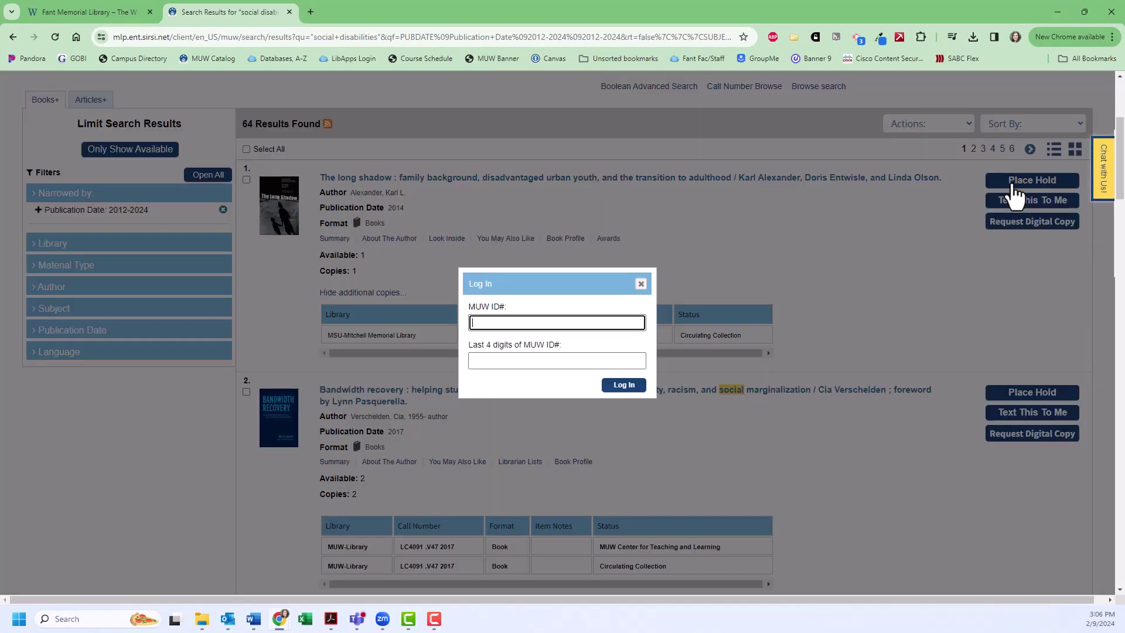
left_click(623, 323)
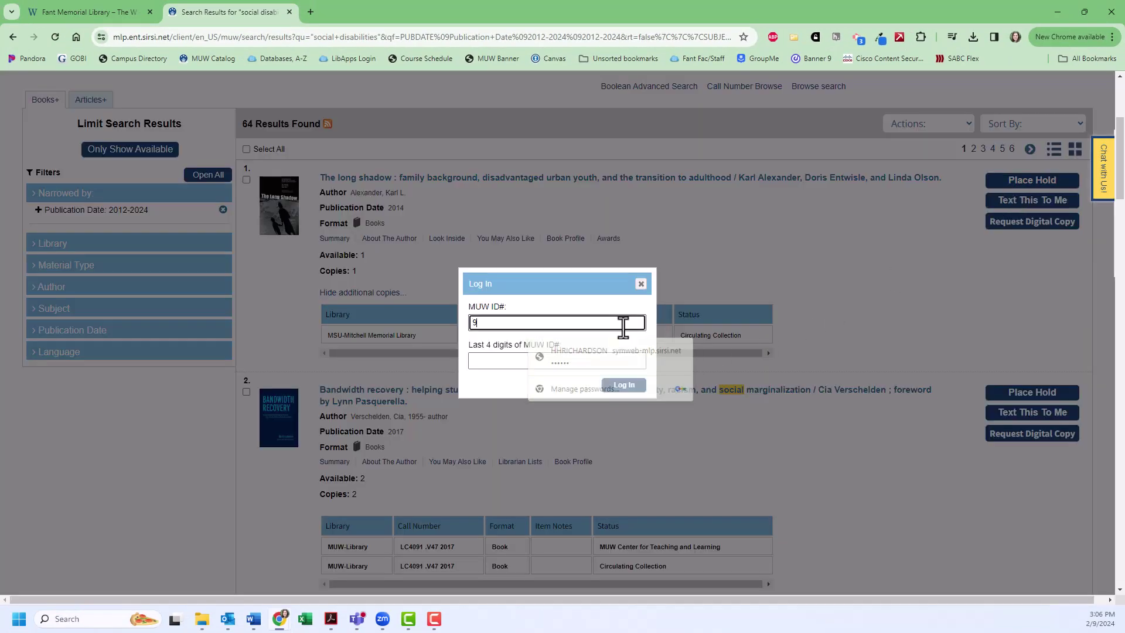
key("Tab")
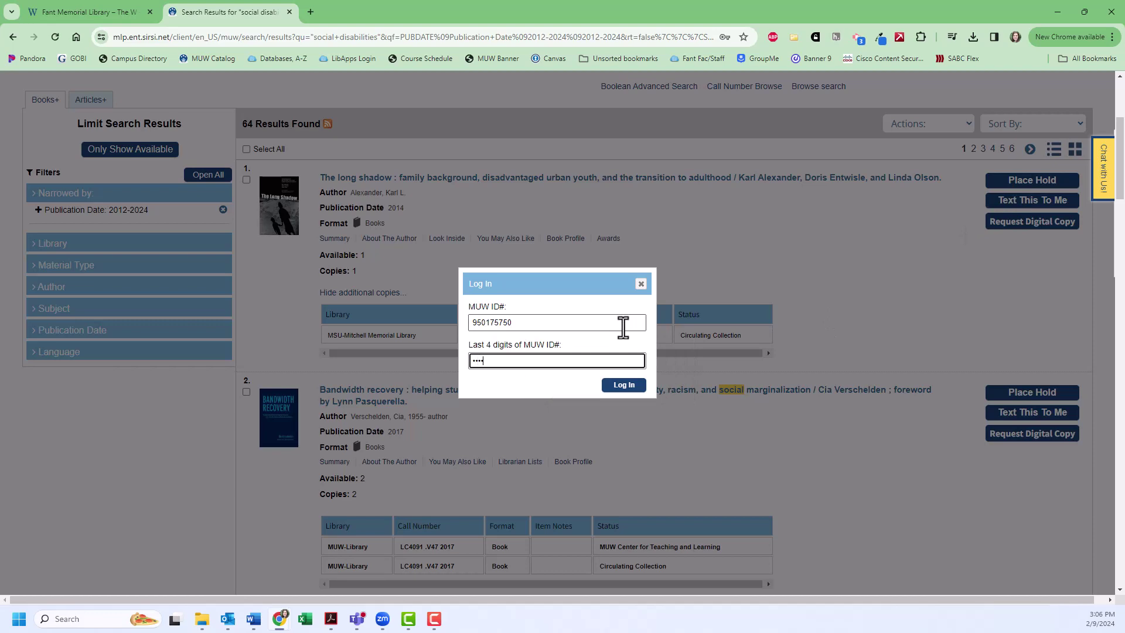
left_click(623, 385)
left_click(665, 345)
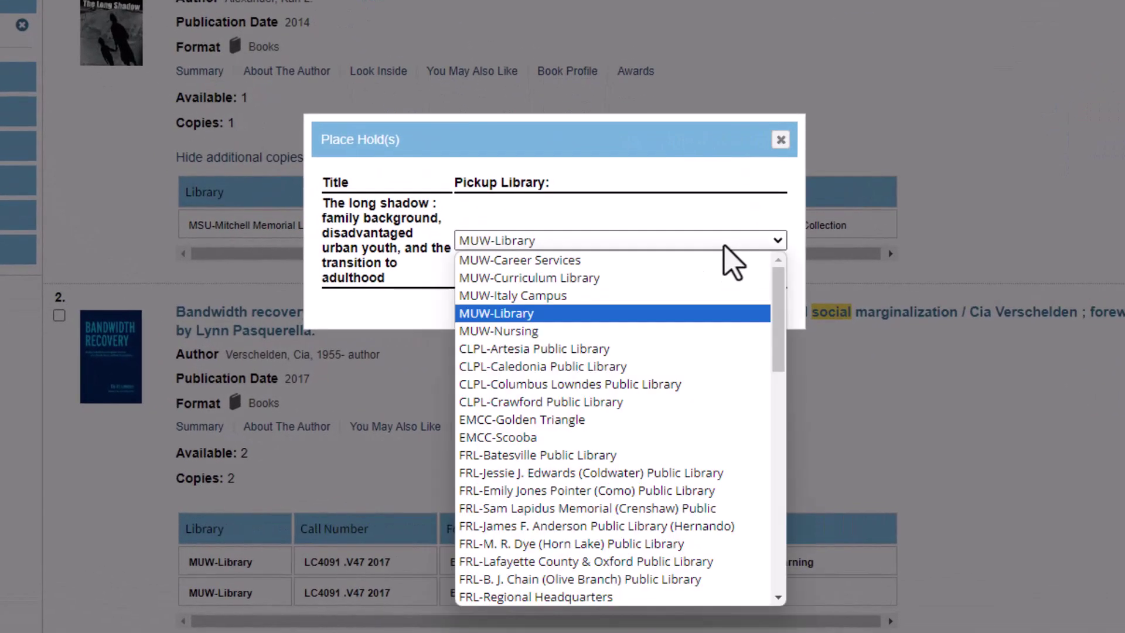
left_click(727, 313)
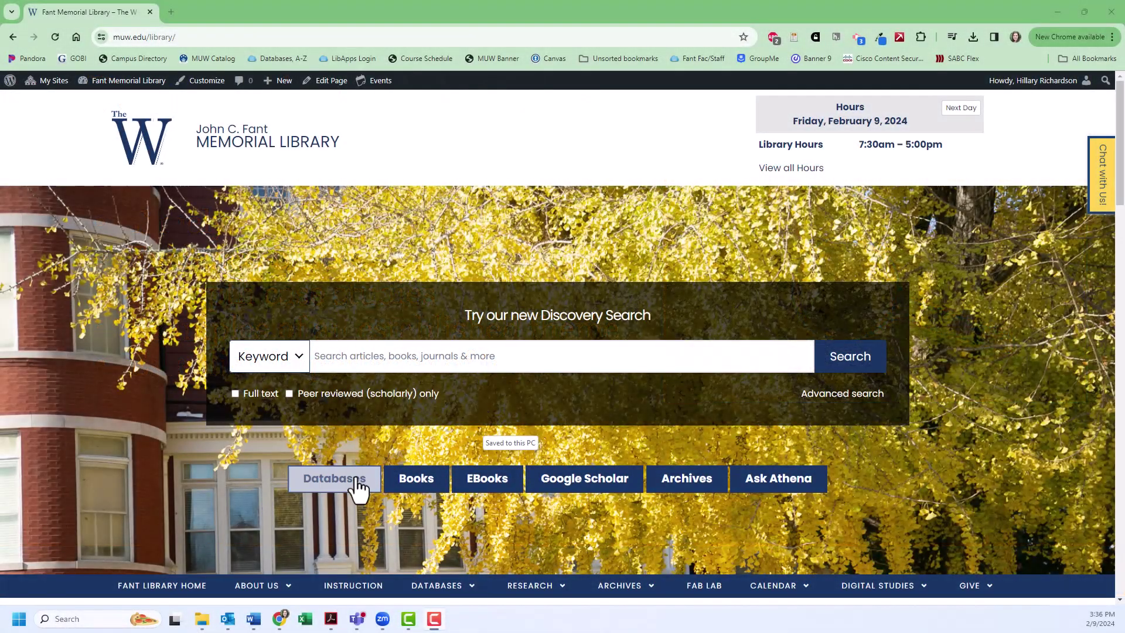
left_click(357, 485)
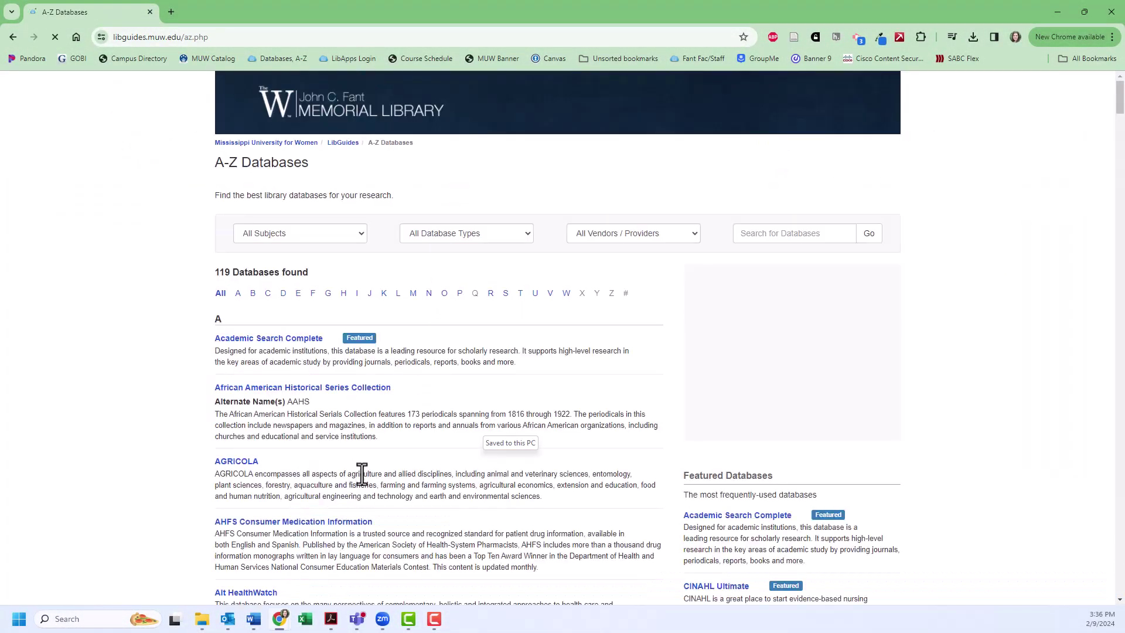
left_click(363, 237)
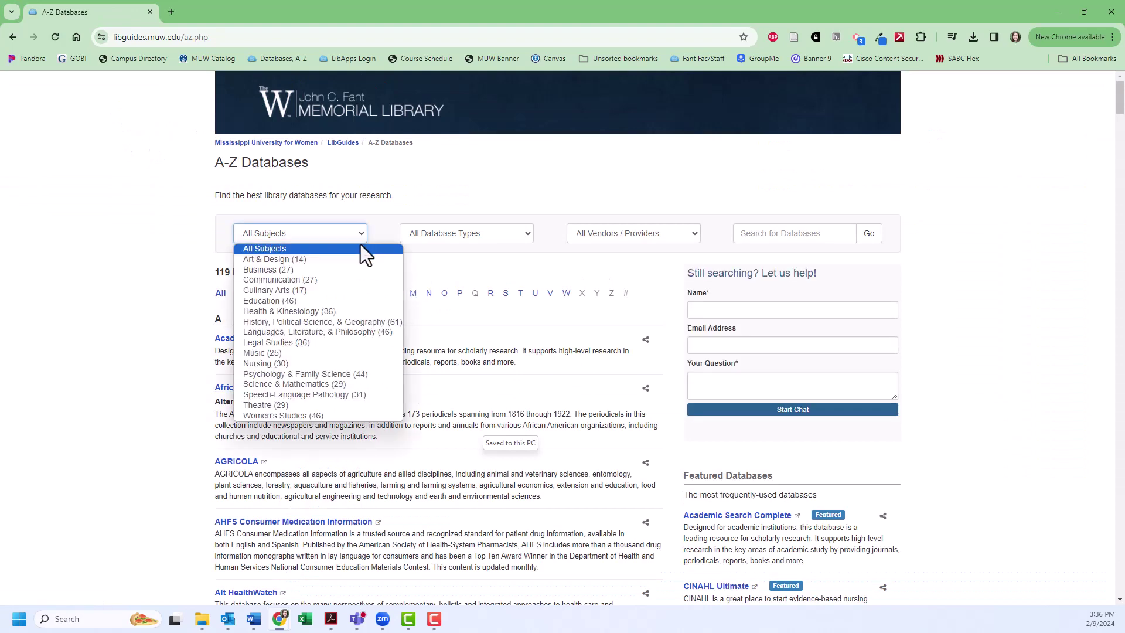
left_click(323, 301)
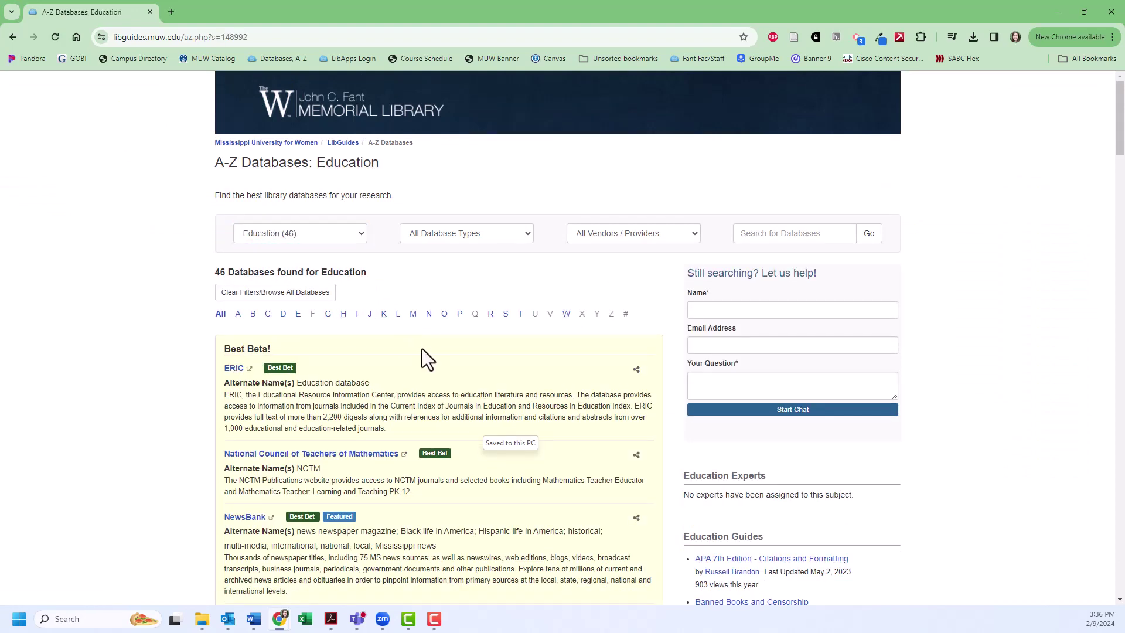
scroll(423, 351, "down", 2)
scroll(426, 354, "down", 1)
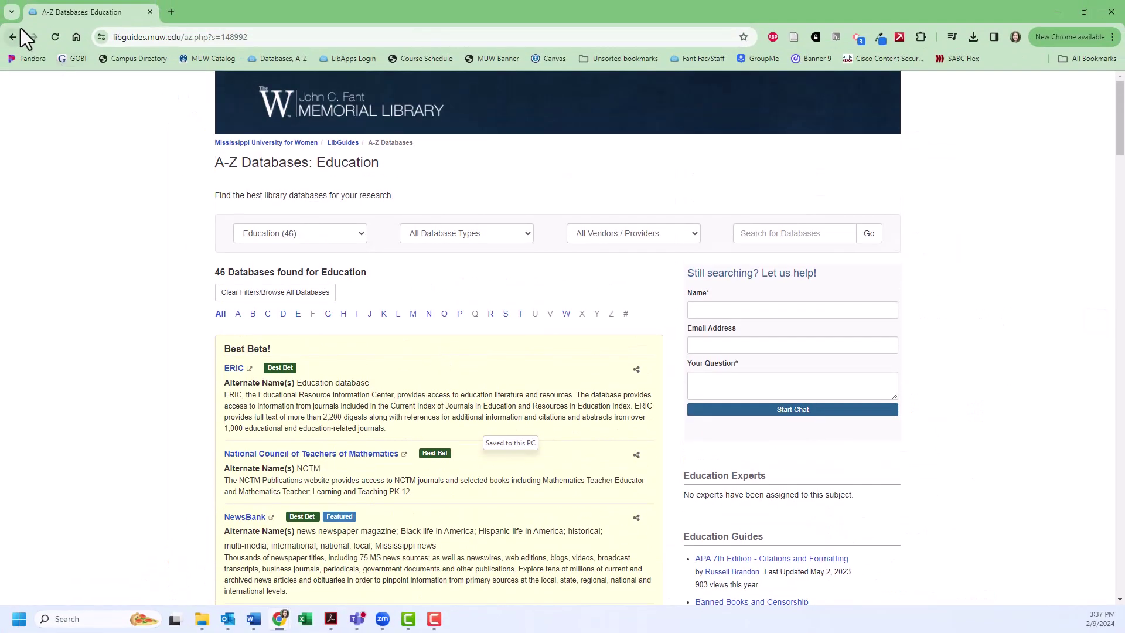
left_click(15, 40)
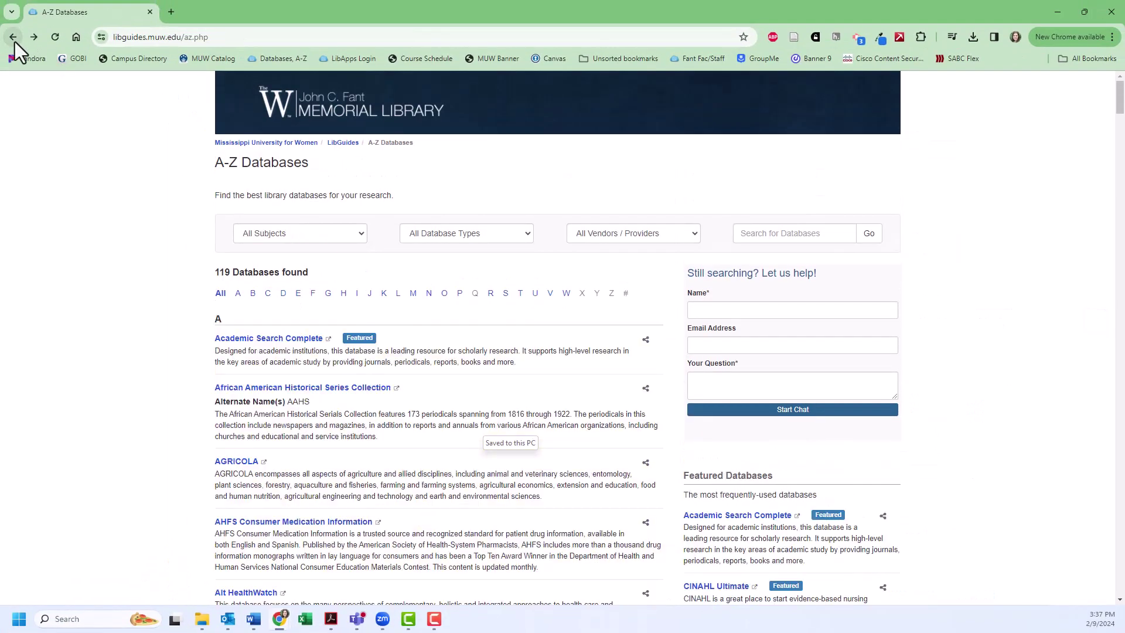
left_click(15, 40)
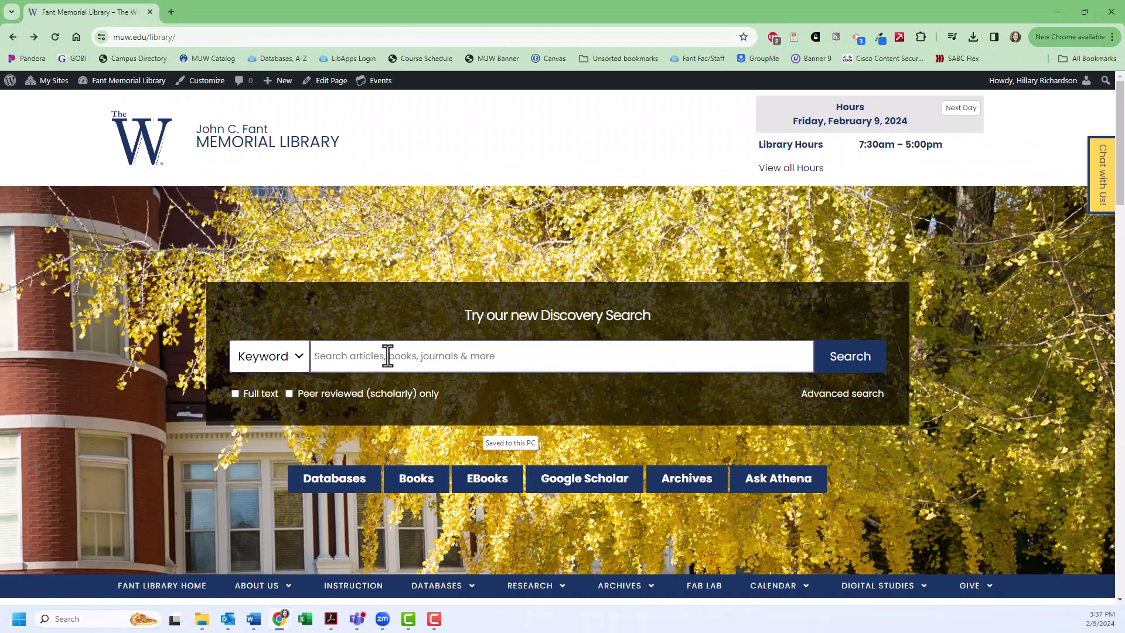
Search Discovery for "social disabilities" education, peer-reviewed only, yielding 1,381 results.
left_click(388, 356)
type("\"socia")
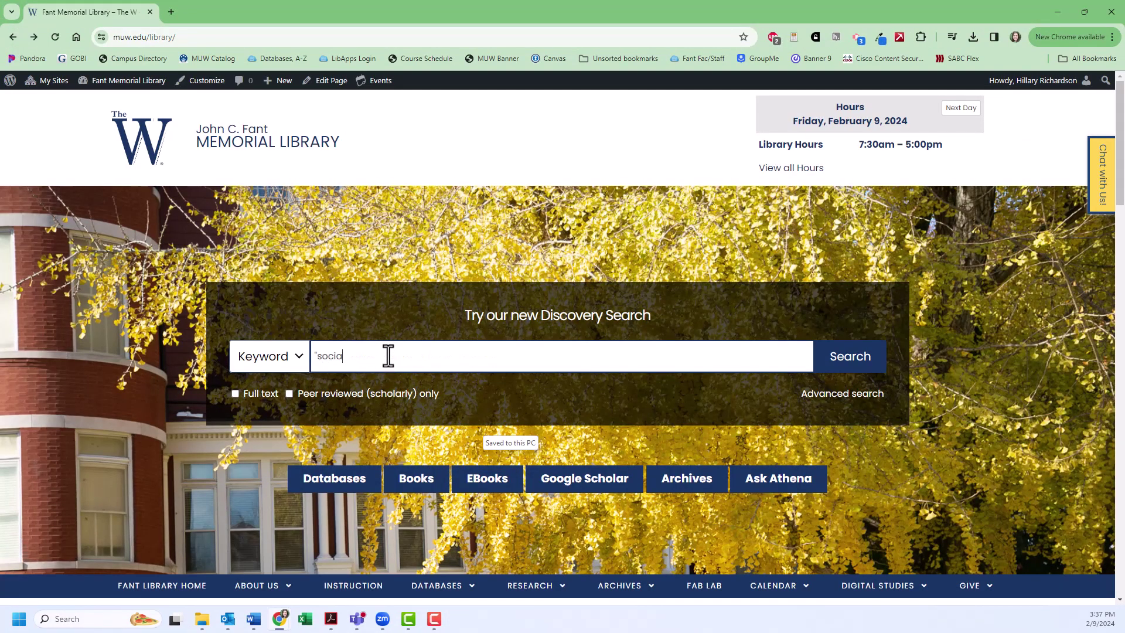
type("l disabilities\" education")
left_click(290, 393)
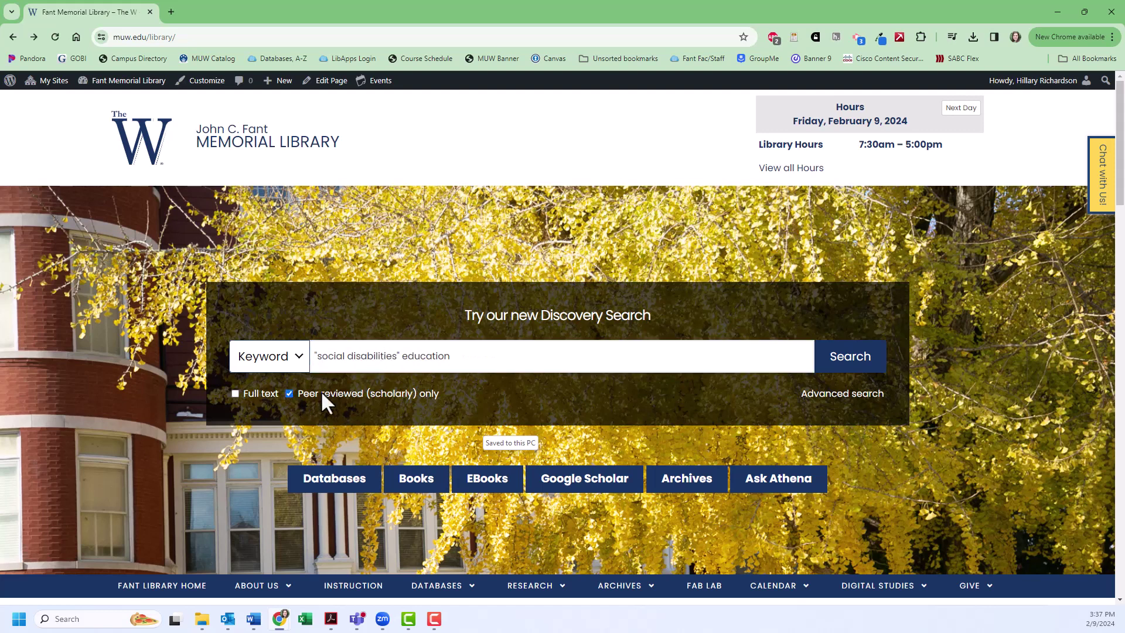
left_click(847, 369)
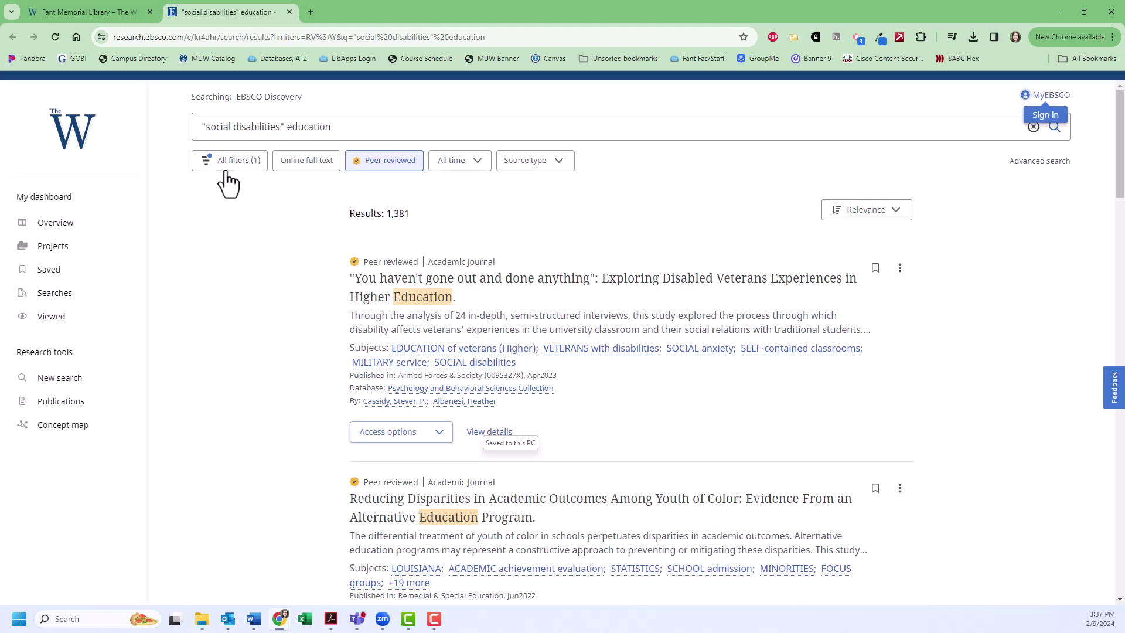
left_click(252, 164)
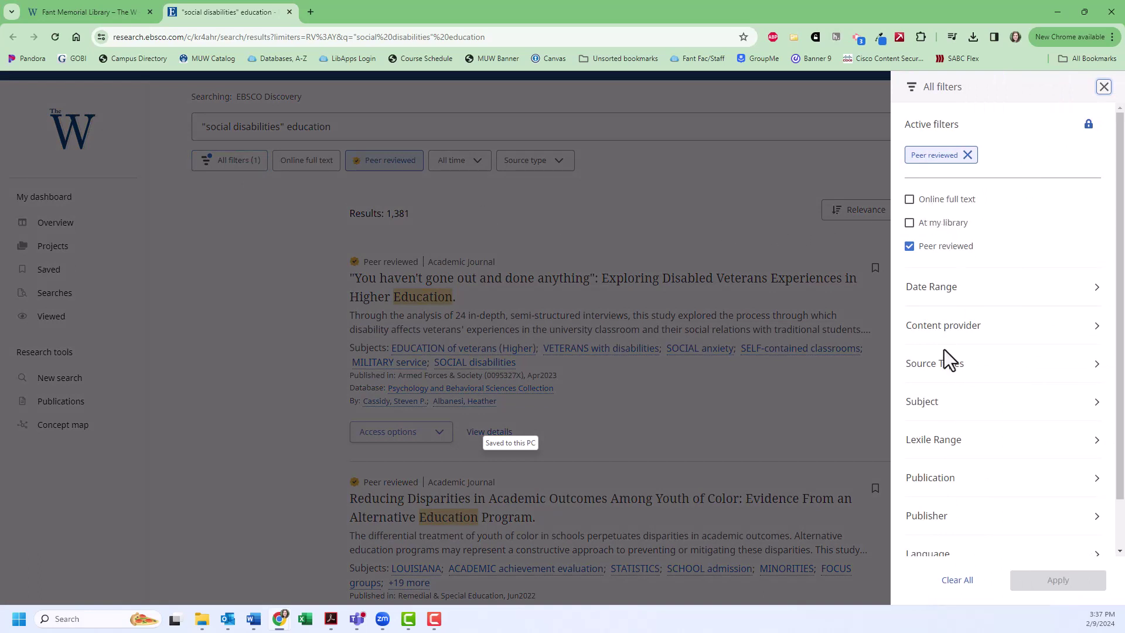
left_click(945, 412)
scroll(969, 357, "down", 4)
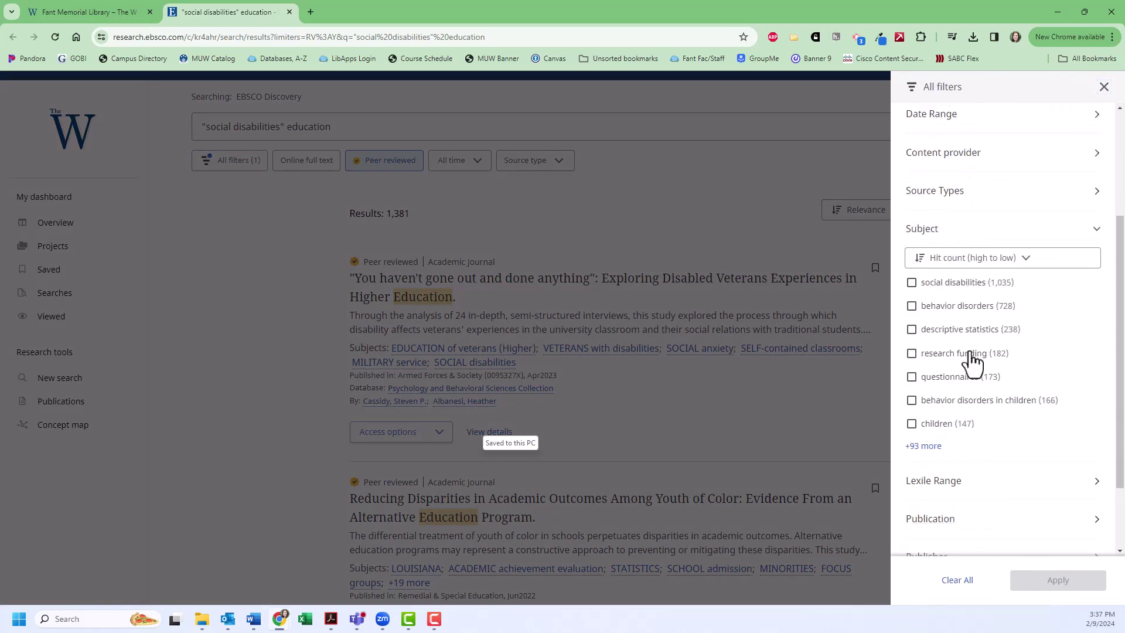
scroll(1041, 351, "down", 1)
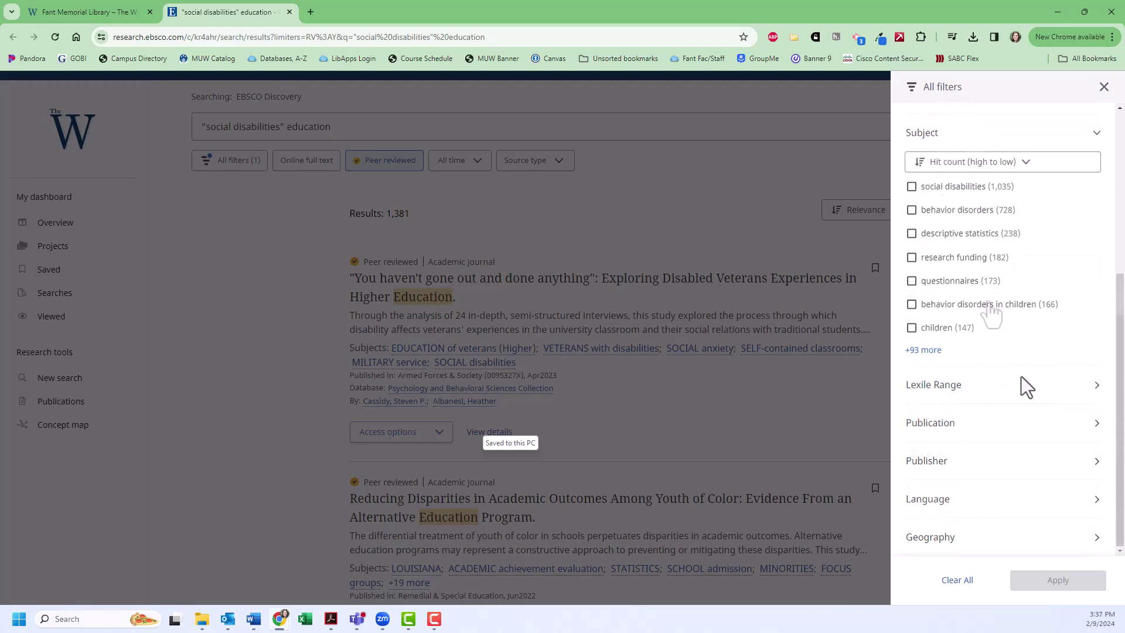
left_click(995, 504)
scroll(1006, 475, "down", 2)
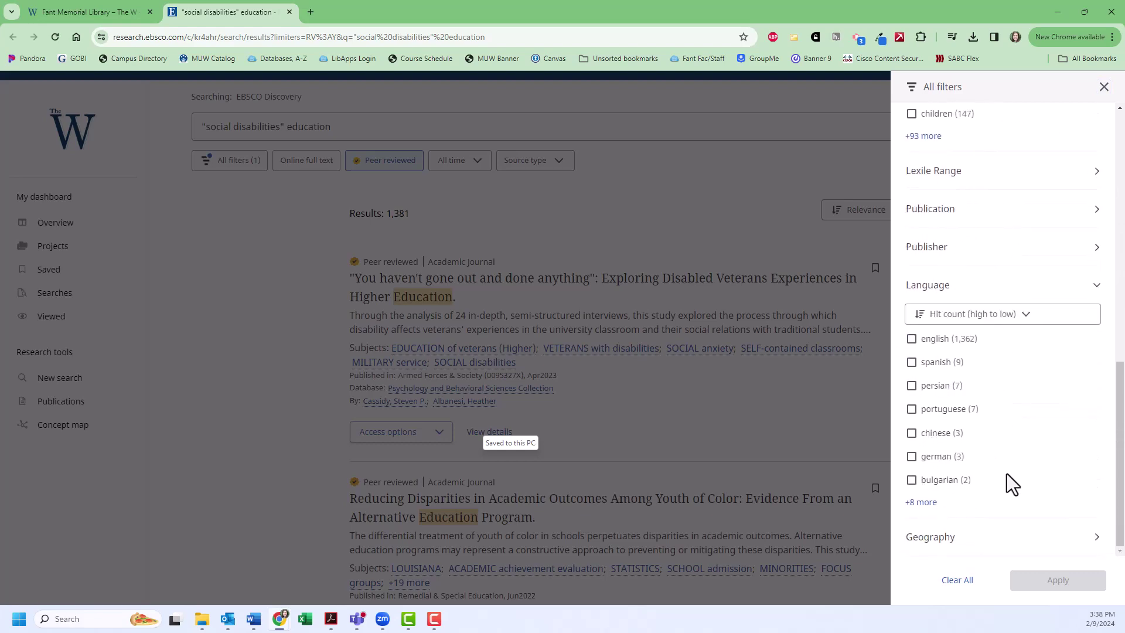
left_click(1104, 89)
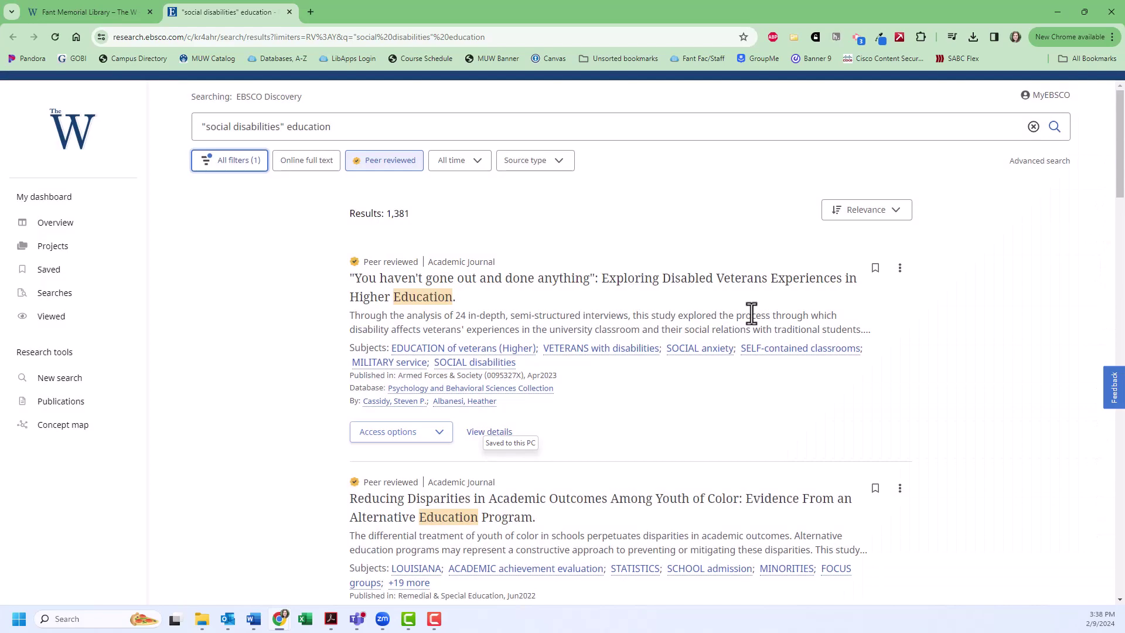
scroll(696, 349, "down", 3)
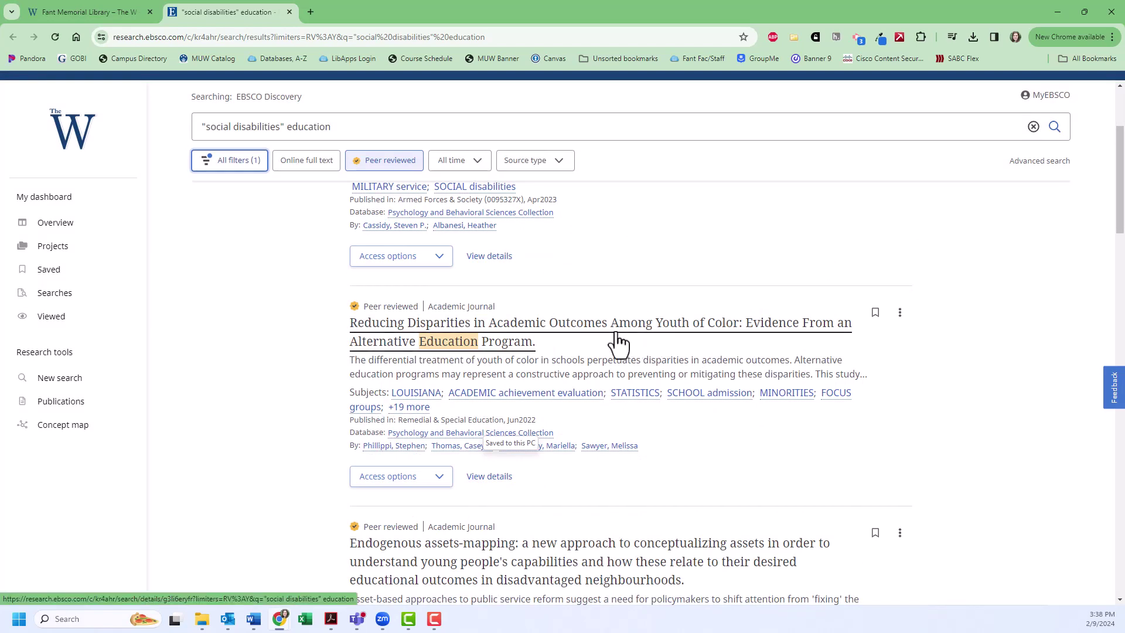
Open 'Reducing Disparities in Academic Outcomes Among Youth of Color', bookmark it, and view its email sharing form.
left_click(617, 341)
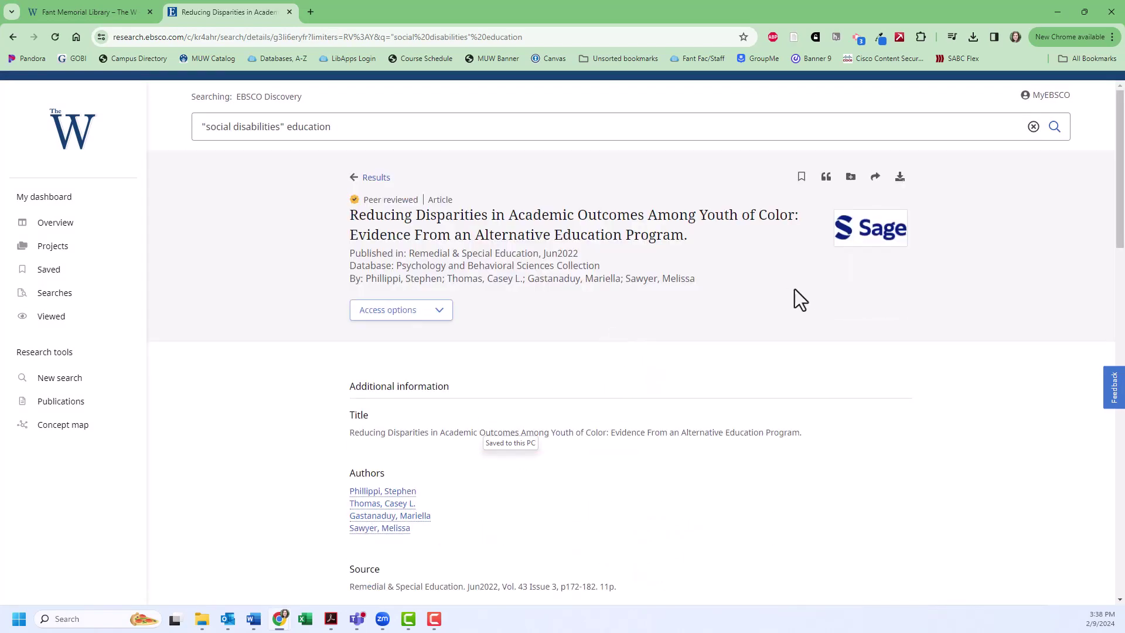
left_click(802, 177)
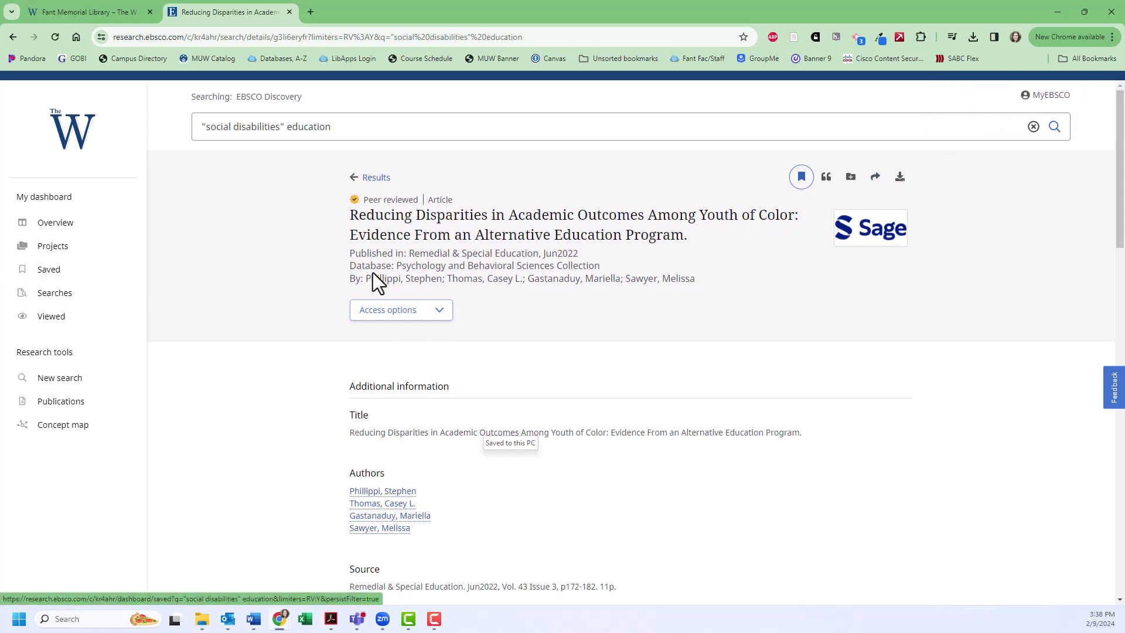
left_click(876, 178)
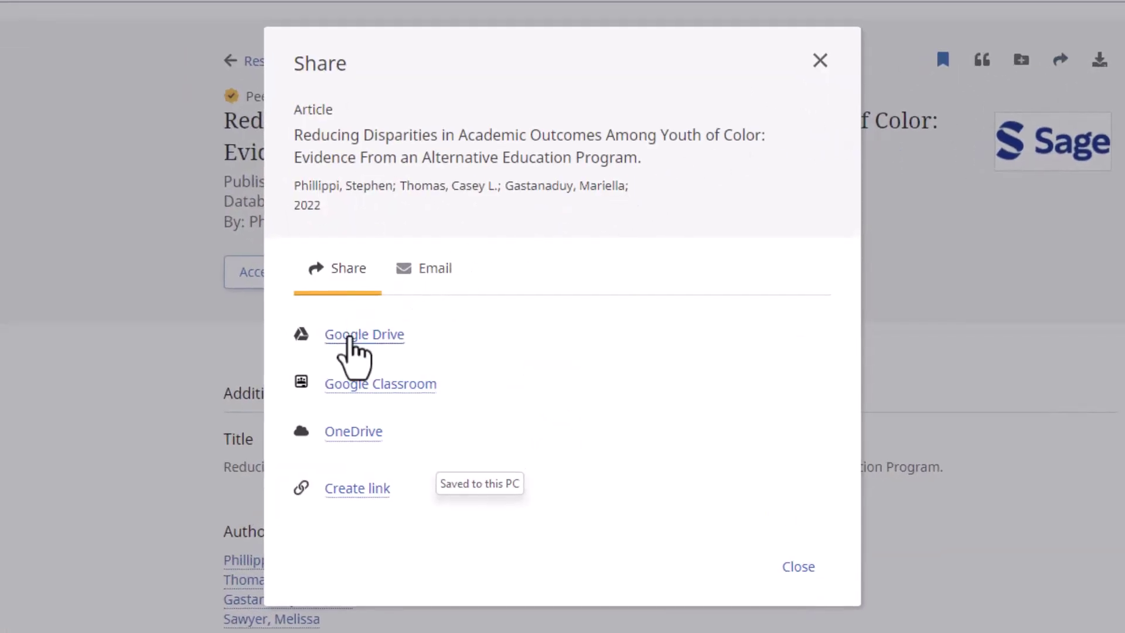
left_click(439, 273)
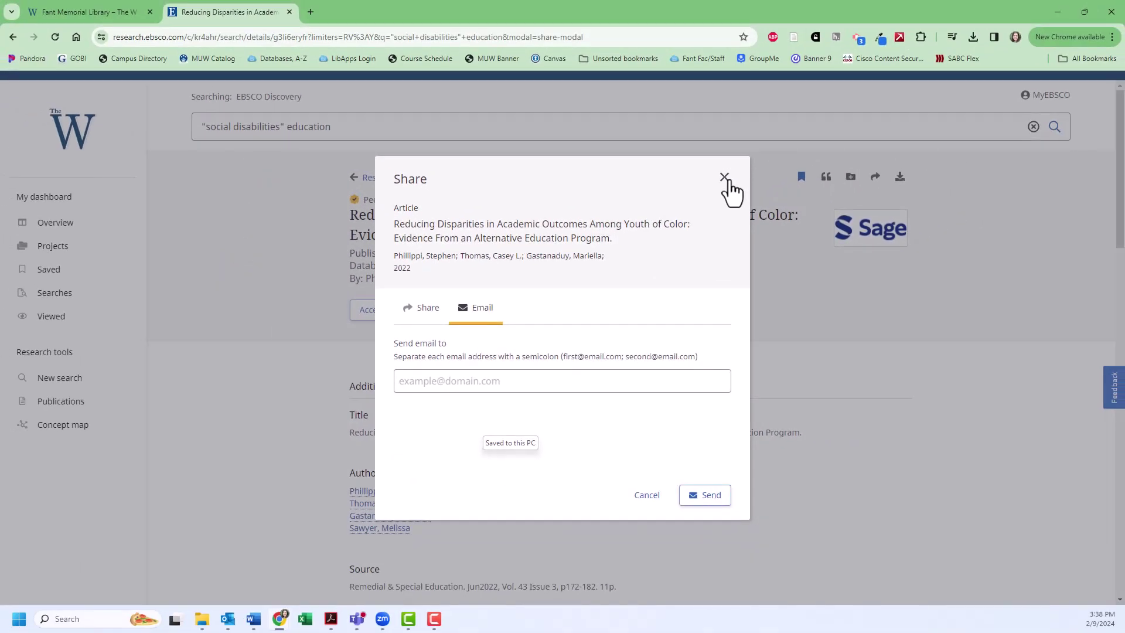
left_click(728, 179)
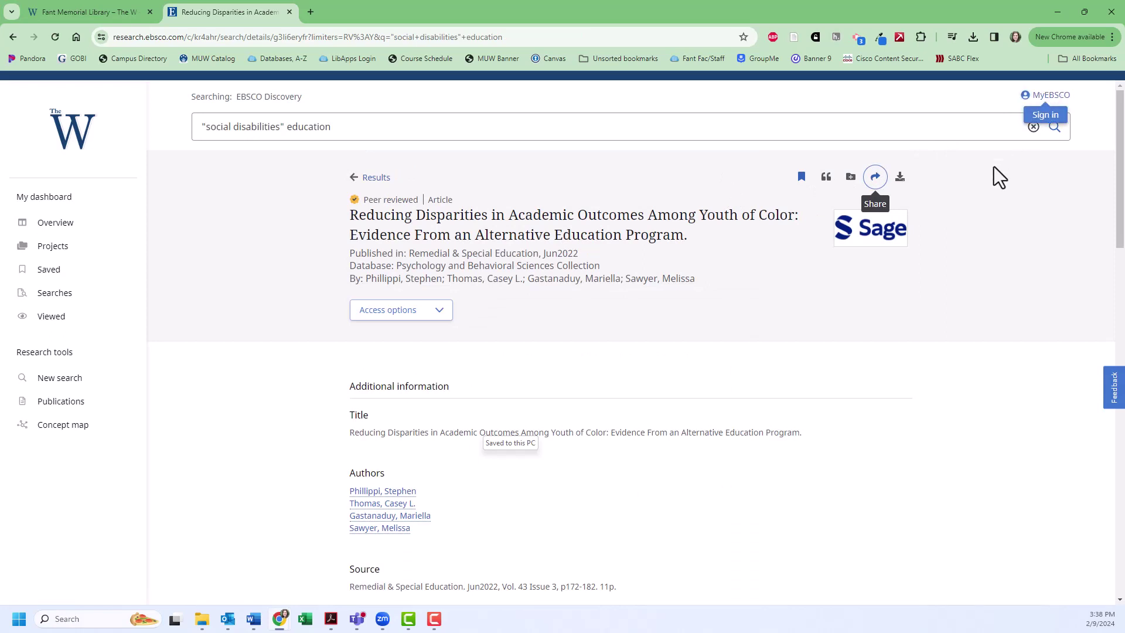
Show the article's citation in APA 7th Edition style, then close it.
left_click(826, 178)
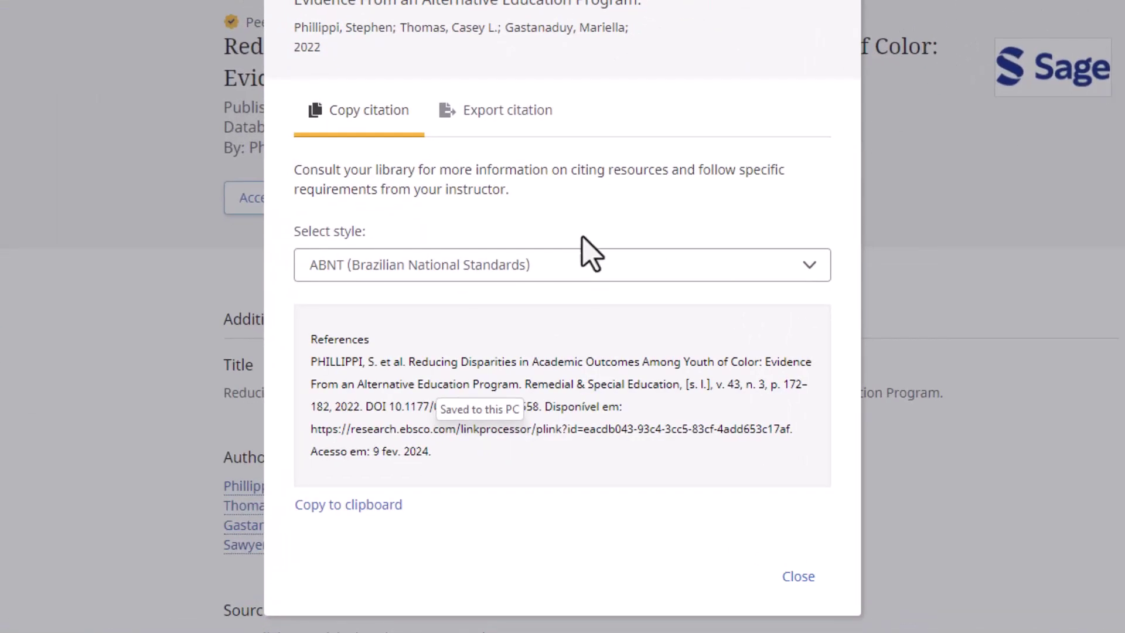
left_click(584, 266)
left_click(536, 375)
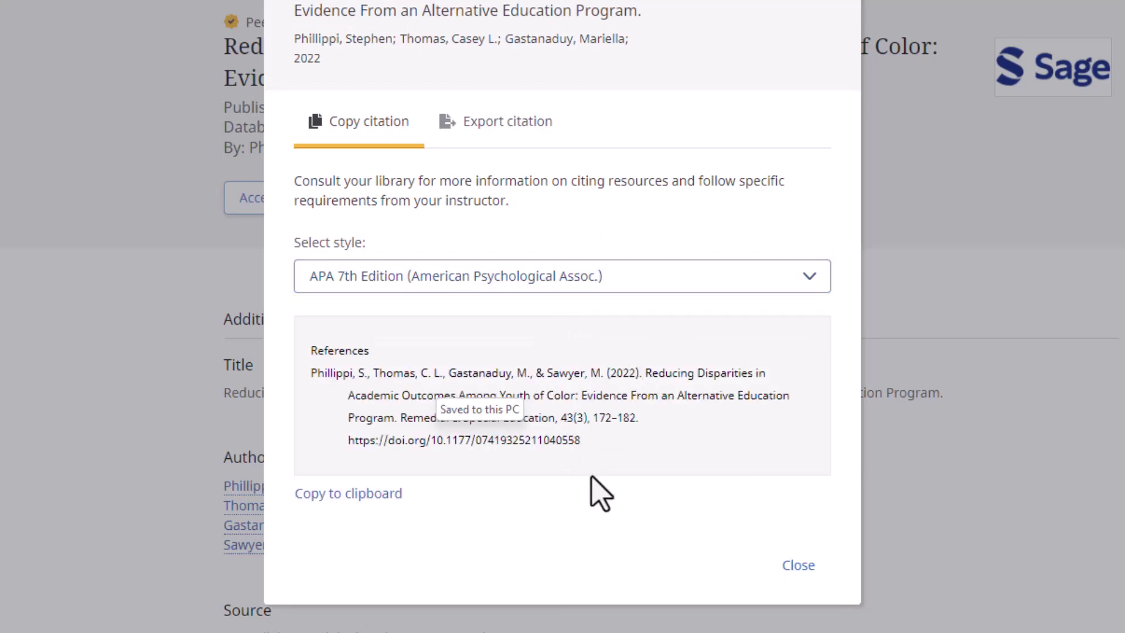
left_click(800, 564)
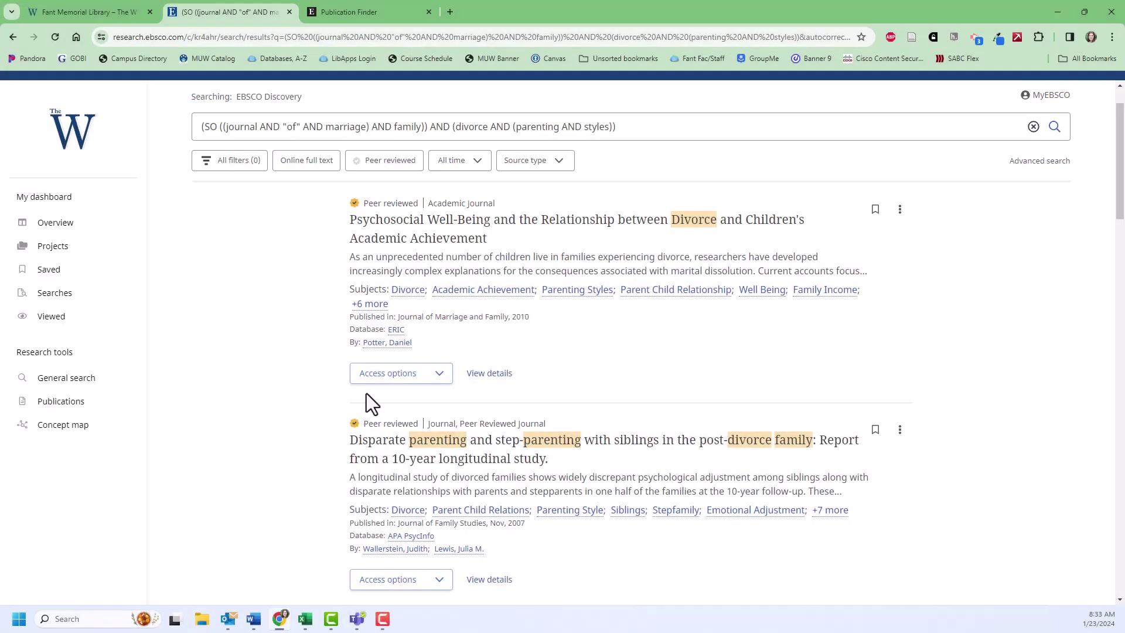
Choose Request through Interlibrary Loan from the 'Children in Family Law' access options.
left_click(440, 385)
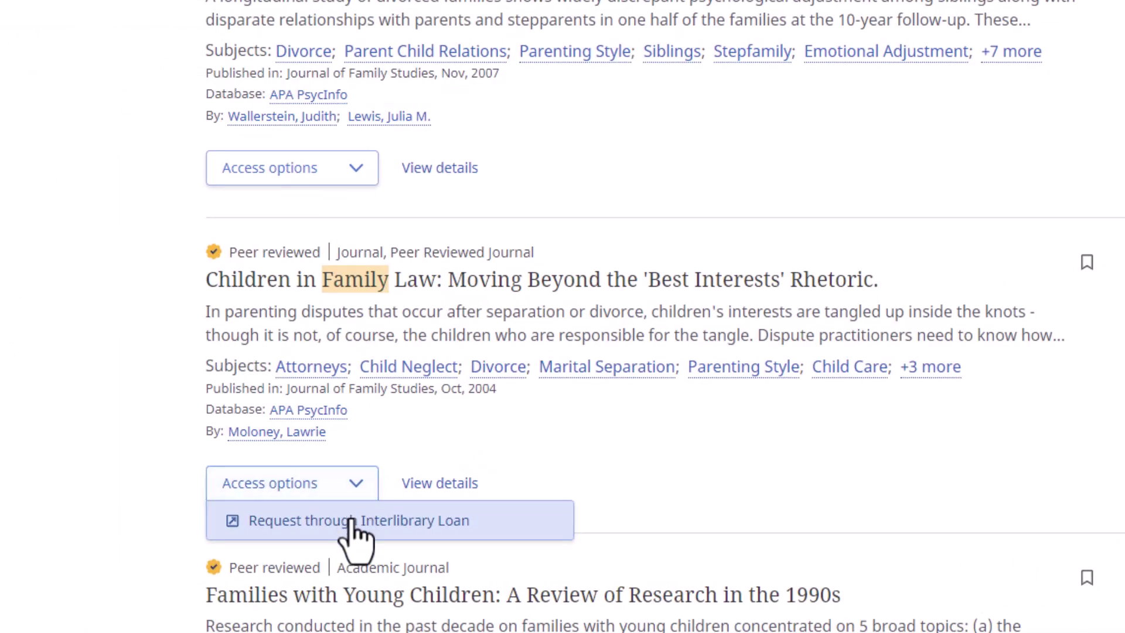
left_click(356, 520)
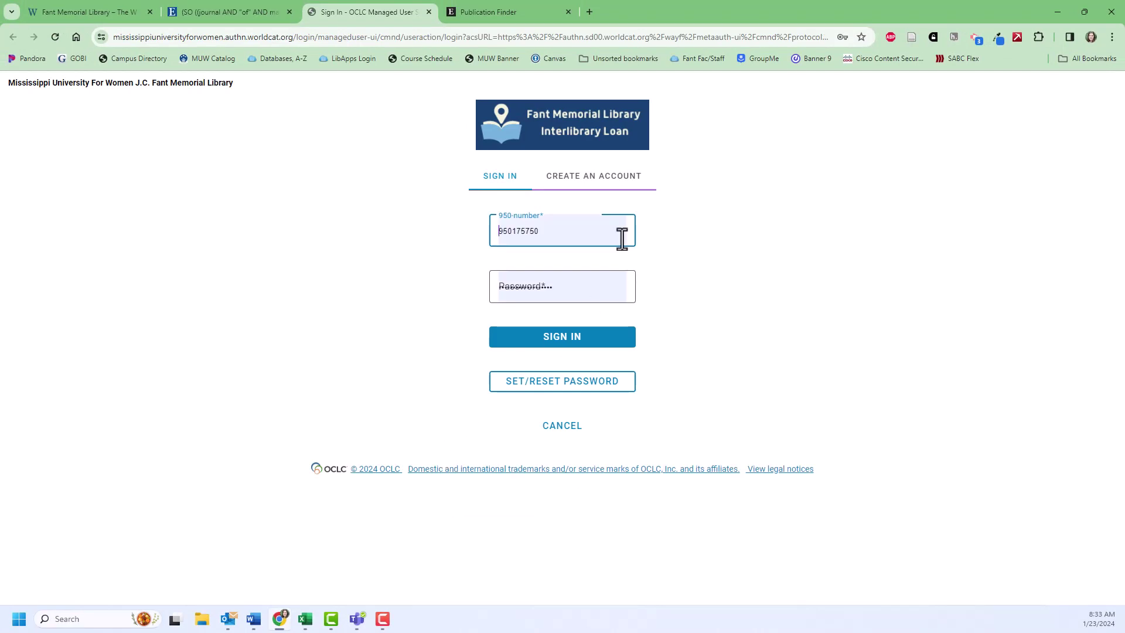
Sign in to OCLC Interlibrary Loan after glancing at Create an Account, and scroll the request form.
left_click(634, 177)
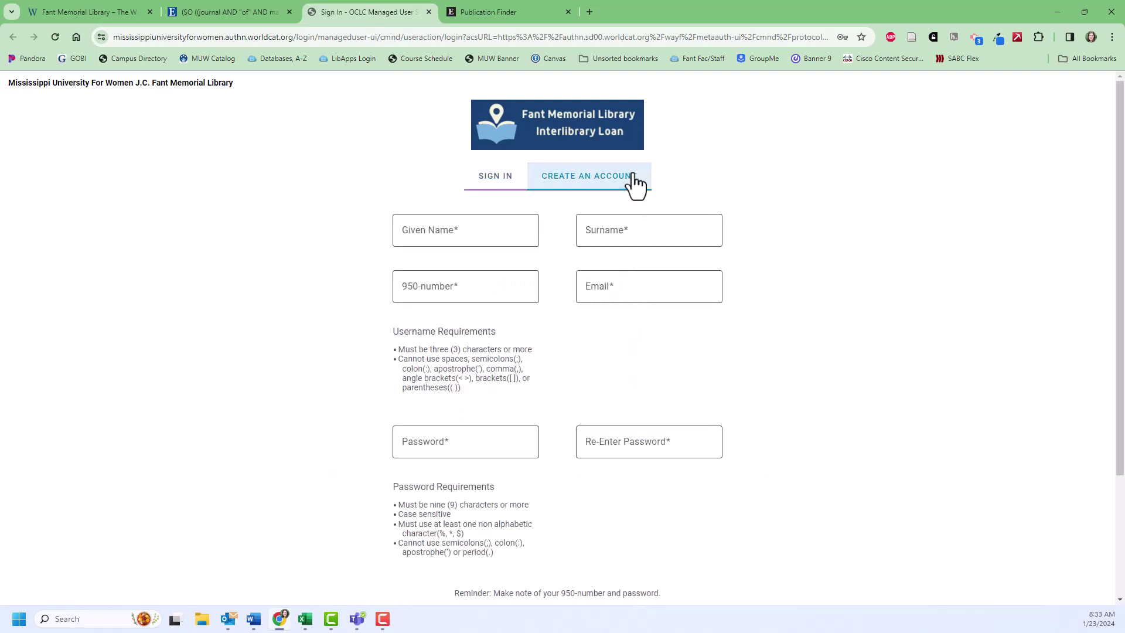
left_click(496, 184)
left_click(547, 345)
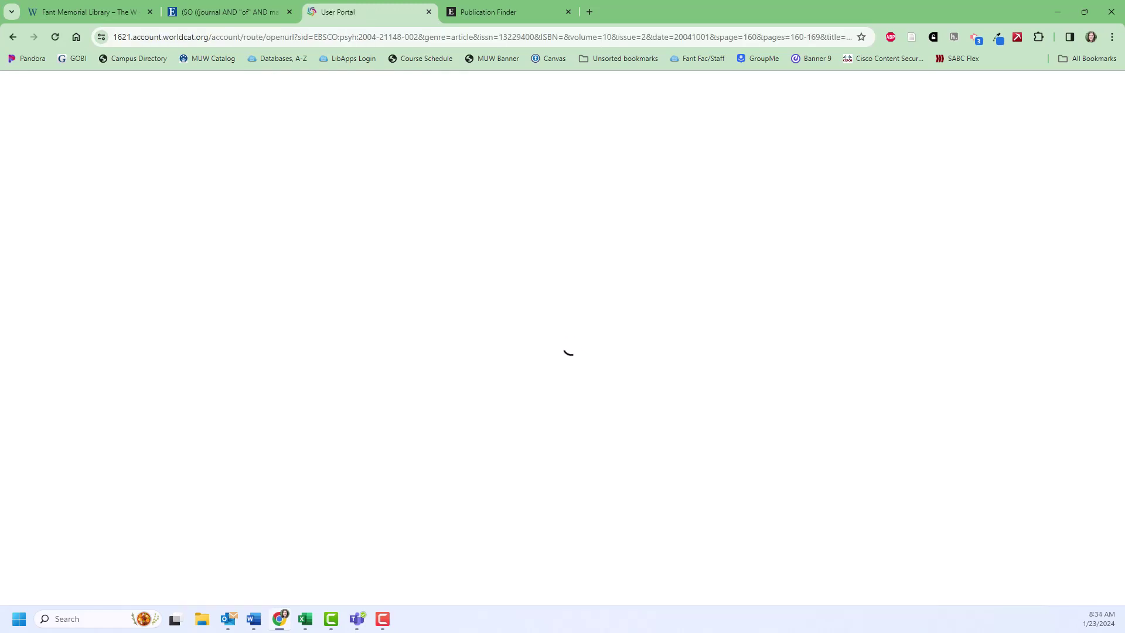
scroll(527, 317, "down", 8)
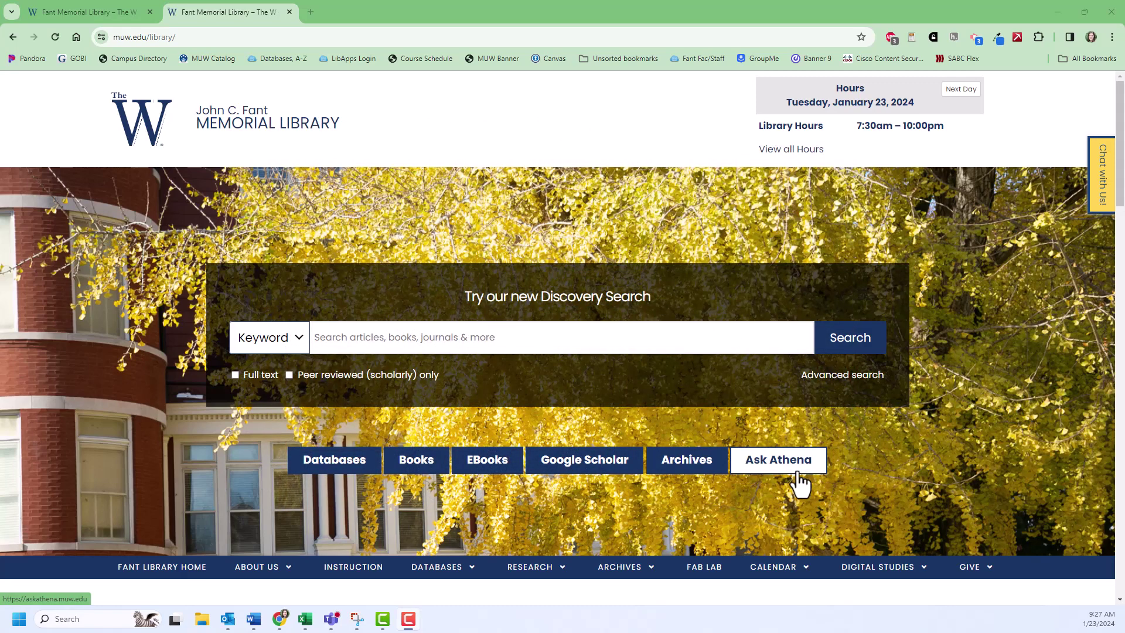
From the homepage's Ask Athena help page, follow the Schedule Research Appointment link.
left_click(798, 473)
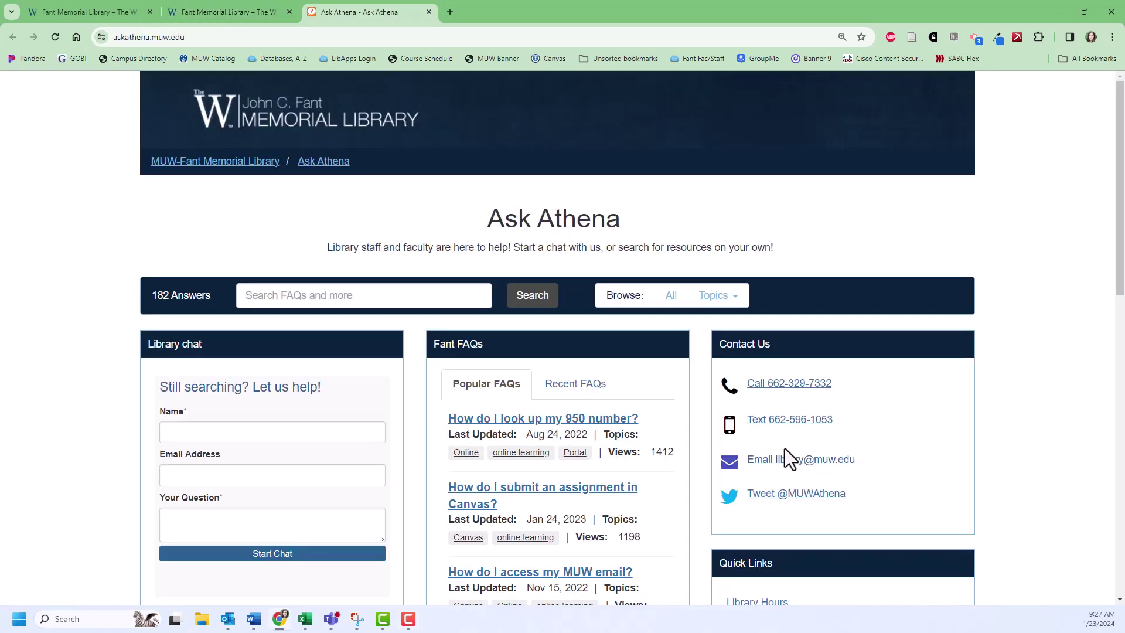
scroll(674, 377, "down", 2)
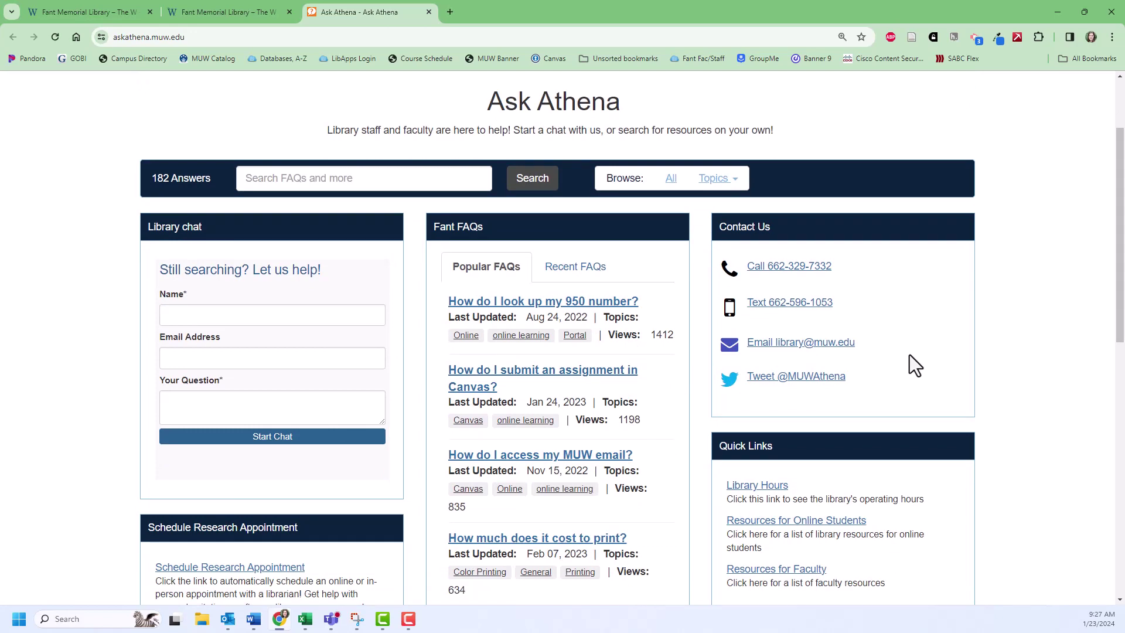
scroll(711, 440, "down", 2)
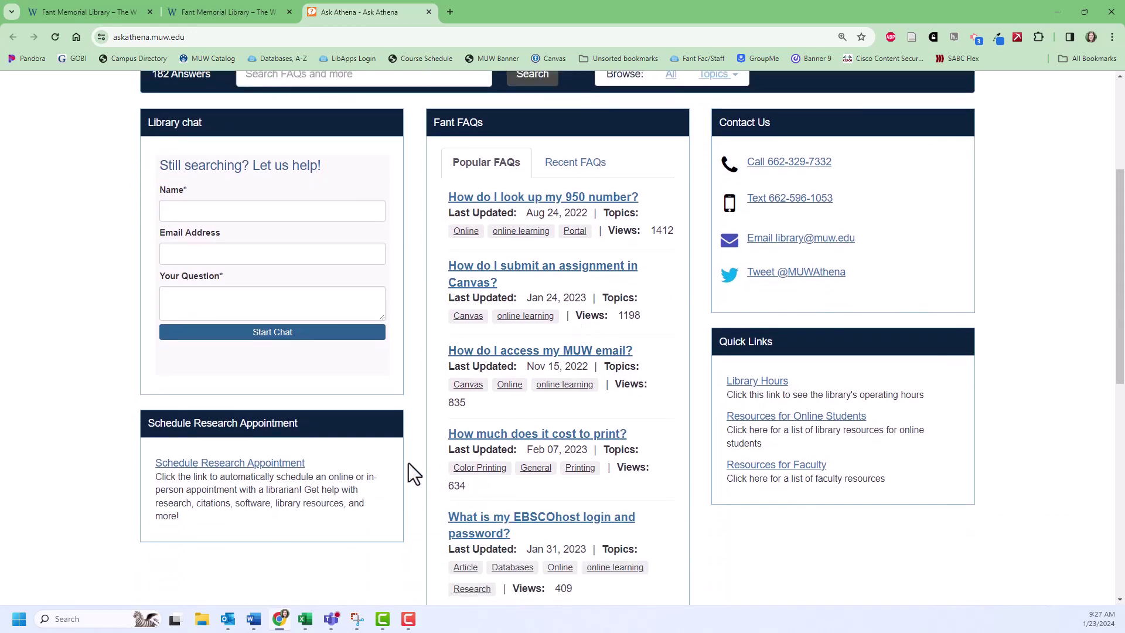
left_click(257, 456)
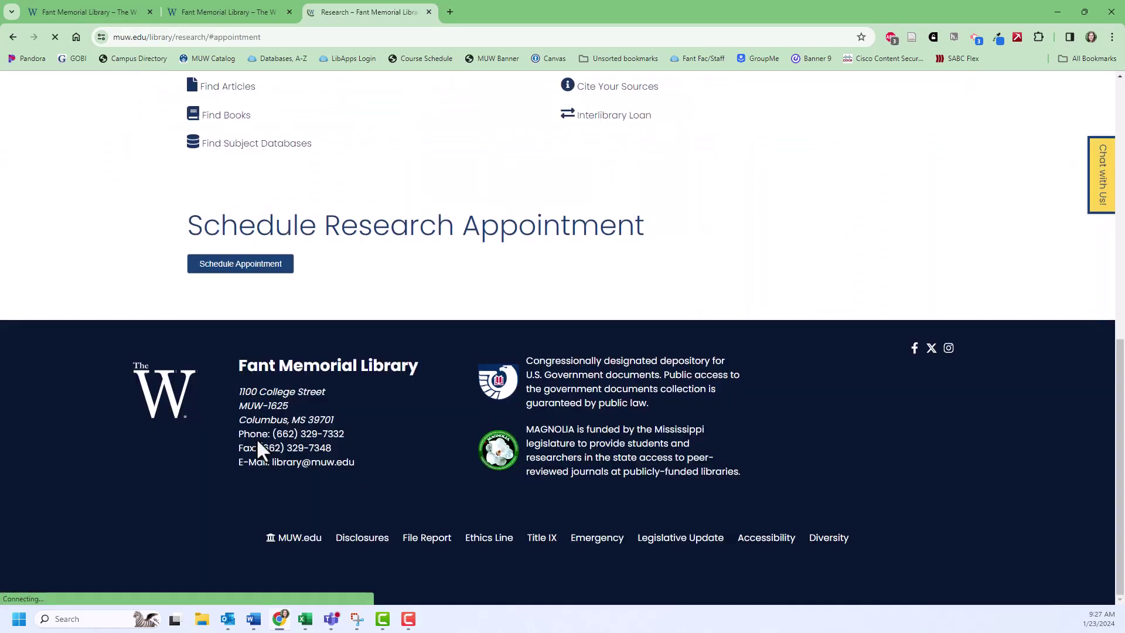
Book a librarian for January 25, 2024 at 9:30am and continue to the Your Details form.
left_click(259, 273)
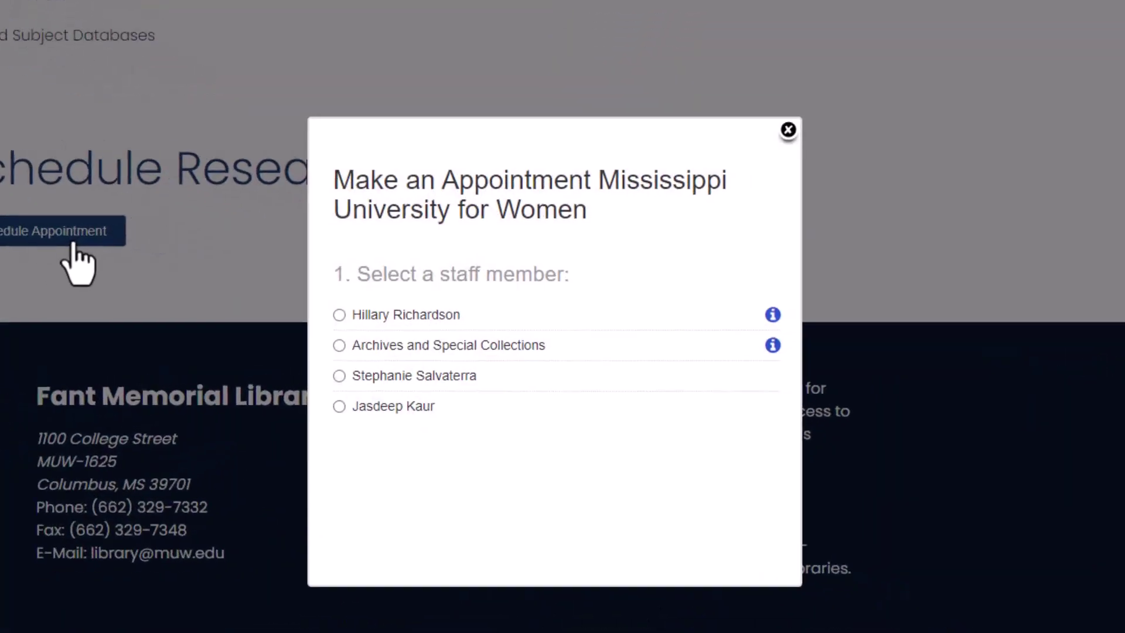
left_click(460, 312)
scroll(680, 381, "down", 3)
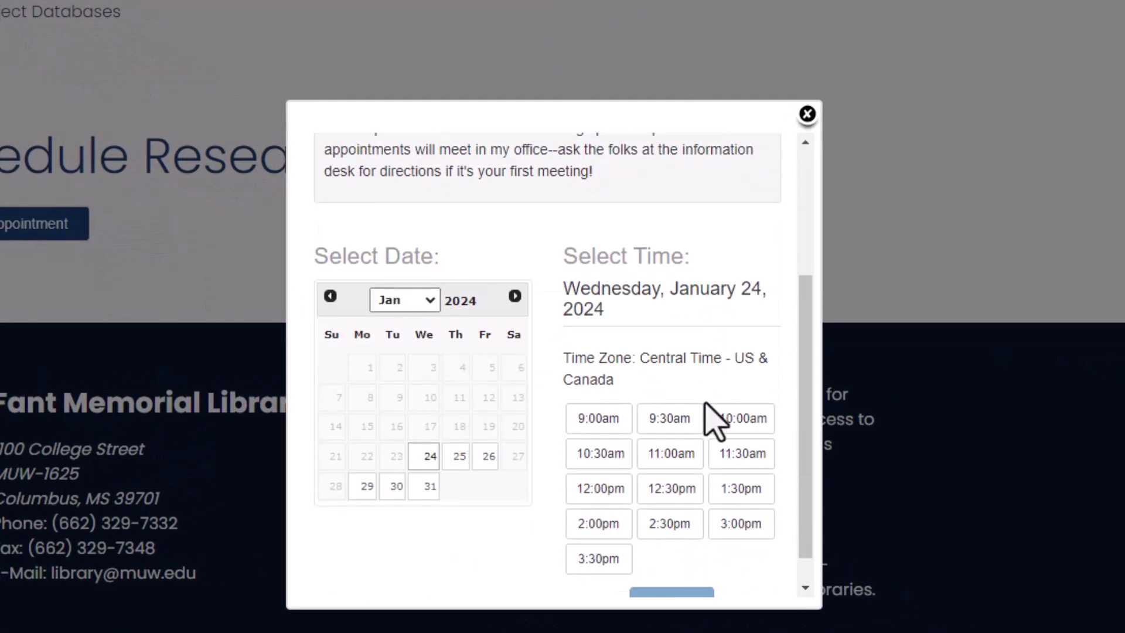
left_click(459, 456)
left_click(673, 454)
left_click(694, 570)
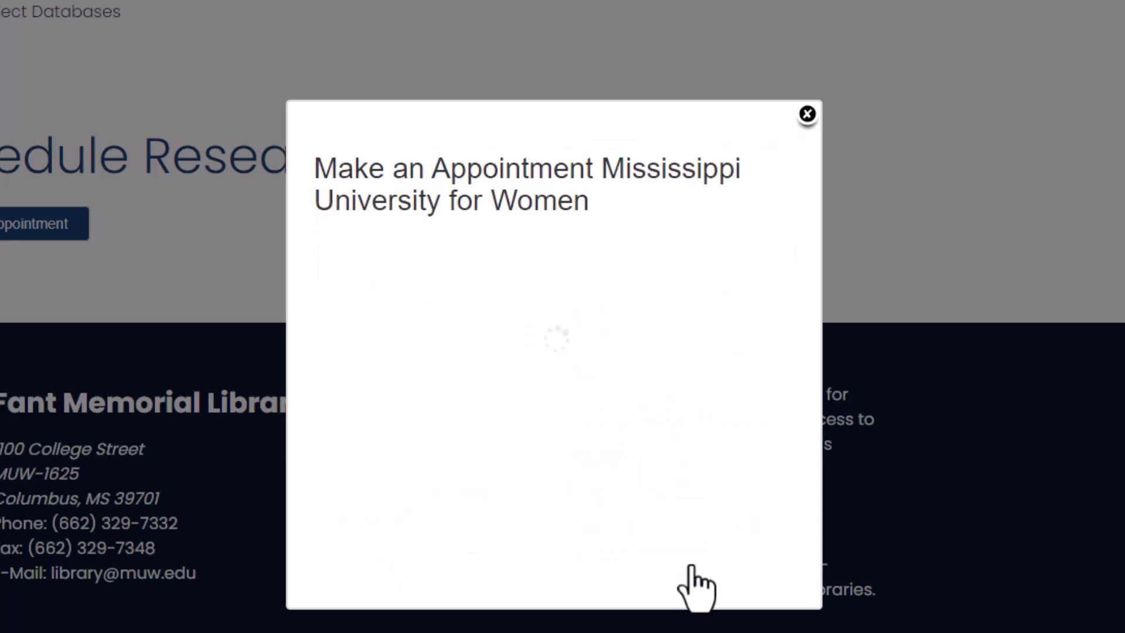
scroll(694, 427, "down", 5)
scroll(696, 428, "down", 2)
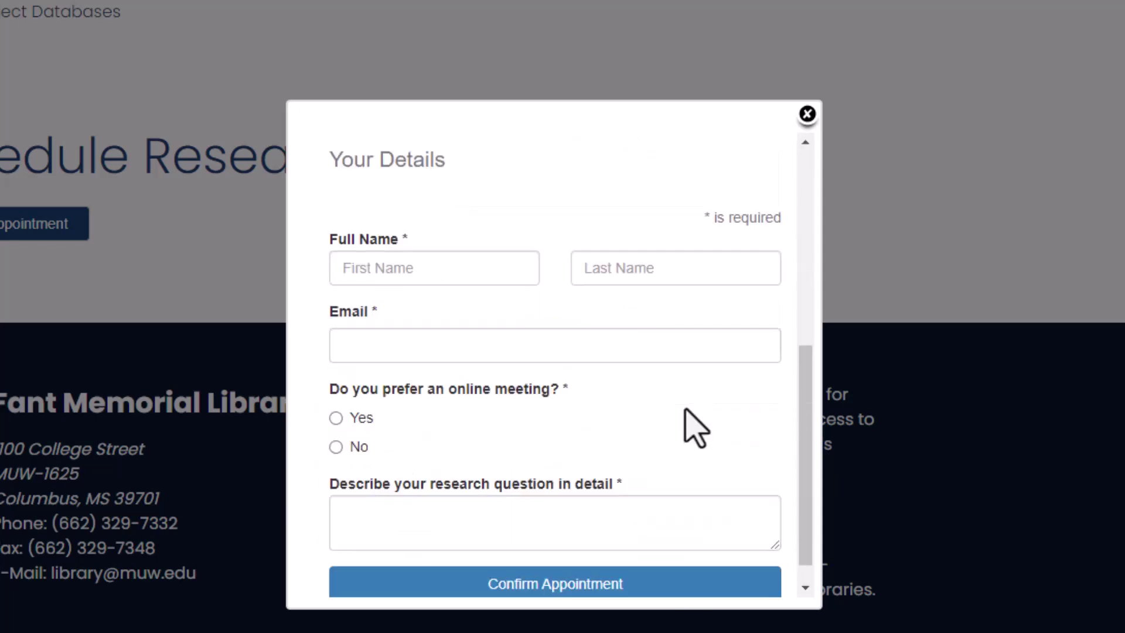